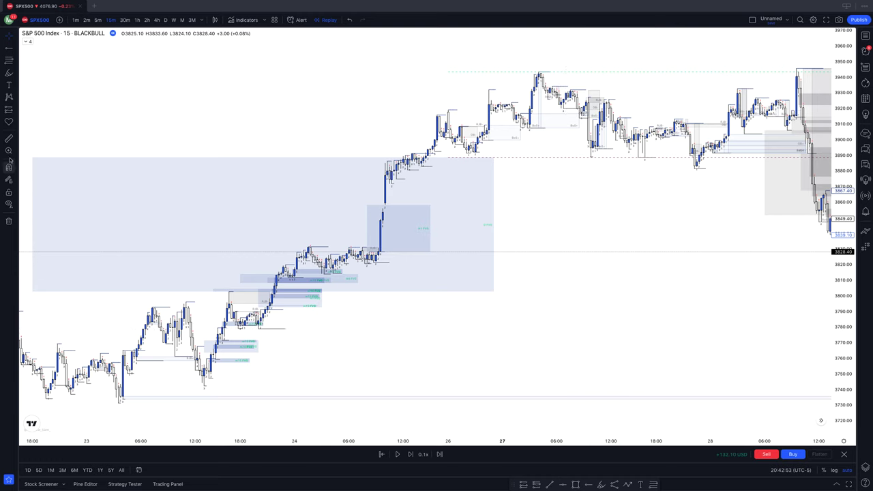
Add a bold size-40 title 'How To Predict Your Next Trade!!' with white background and green border
{"action": "left_click", "coordinate": [9, 86]}
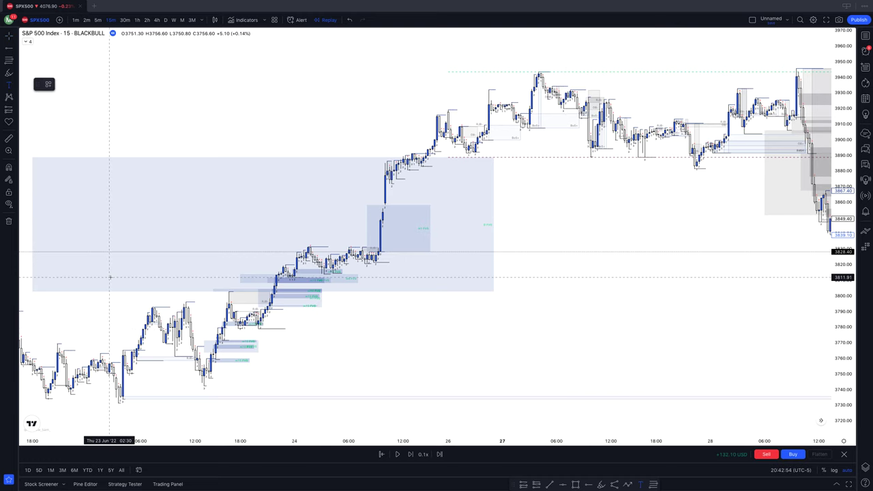
{"action": "left_click", "coordinate": [199, 71]}
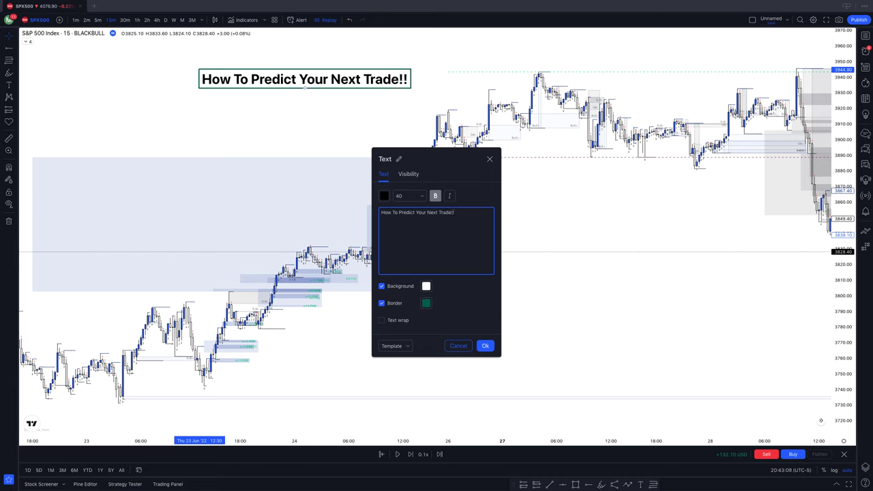
{"action": "left_click", "coordinate": [485, 346]}
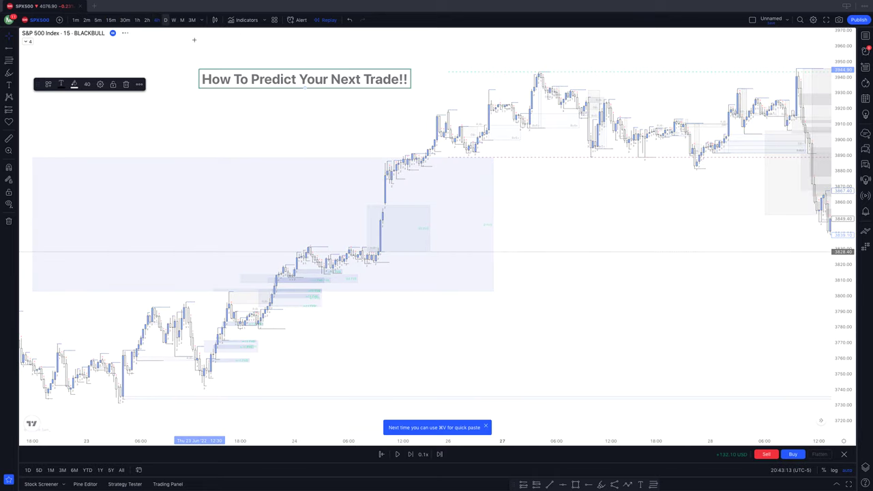
{"action": "left_click", "coordinate": [157, 19]}
Centre the title at the top and add a two-line 'Retest- Wait on Market To Return Back To POI' label
{"action": "left_click_drag", "start_coordinate": [357, 125], "coordinate": [228, 119]}
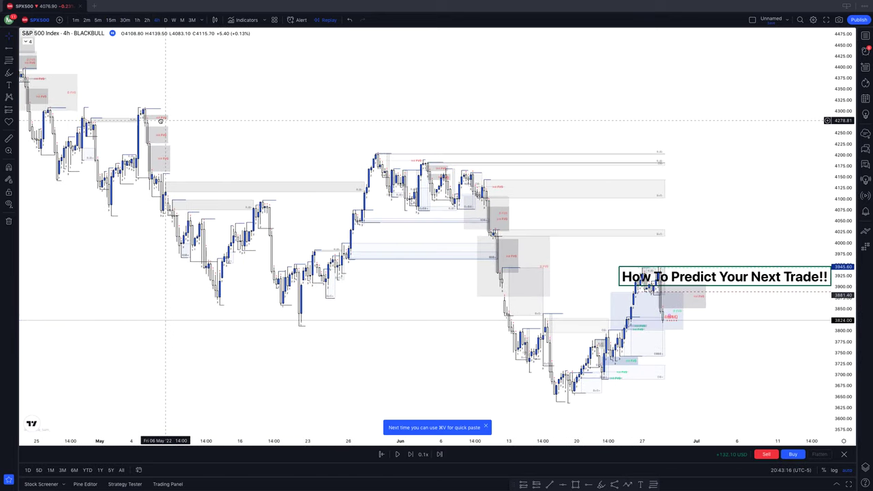
{"action": "left_click_drag", "start_coordinate": [708, 204], "coordinate": [570, 64]}
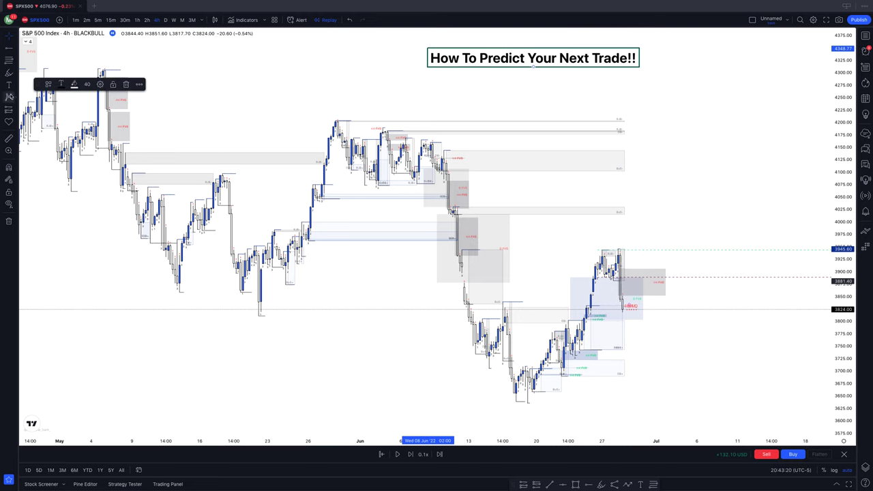
{"action": "left_click", "coordinate": [517, 101]}
{"action": "type", "text": "Res"}
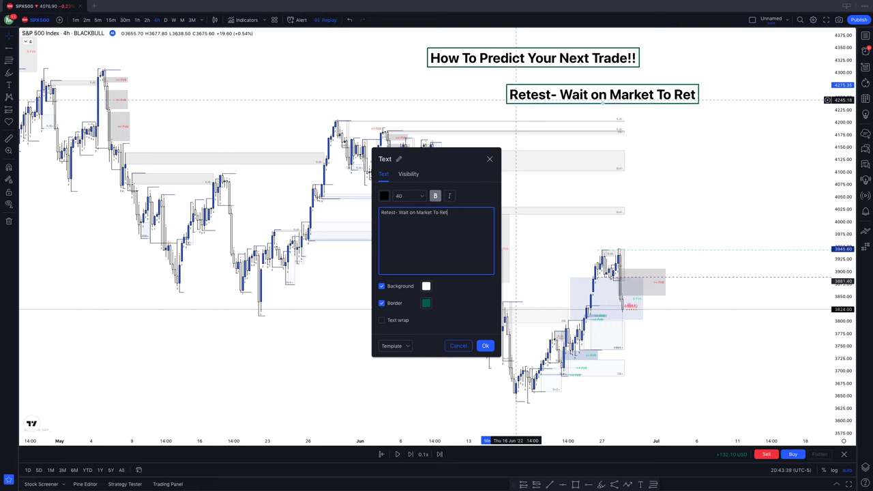
{"action": "key", "text": "Return"}
{"action": "type", "text": "Back To POI"}
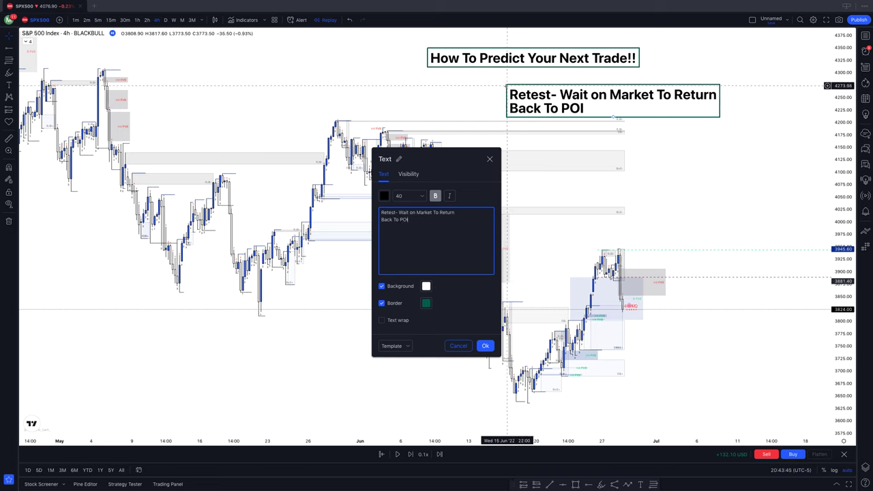
{"action": "left_click", "coordinate": [482, 346]}
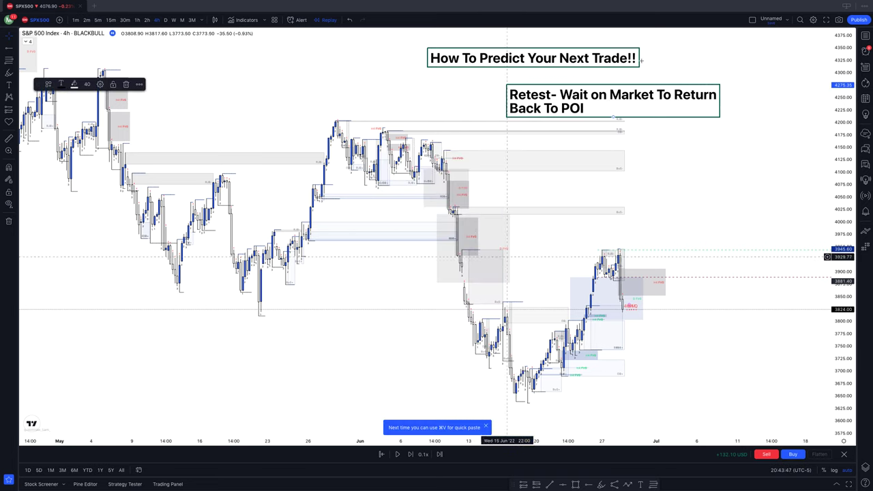
Align the Retest label directly beneath the title at the top of the chart
{"action": "mouse_move", "coordinate": [663, 113]}
{"action": "left_mouse_down"}
{"action": "mouse_move", "coordinate": [599, 91]}
{"action": "mouse_move", "coordinate": [581, 101]}
{"action": "left_mouse_up"}
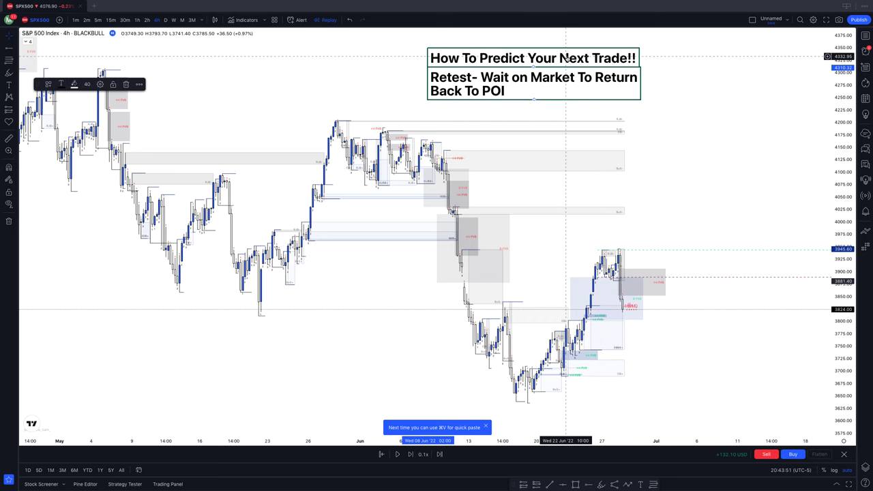
{"action": "left_click_drag", "start_coordinate": [569, 53], "coordinate": [566, 40]}
{"action": "left_click_drag", "start_coordinate": [561, 78], "coordinate": [560, 67]}
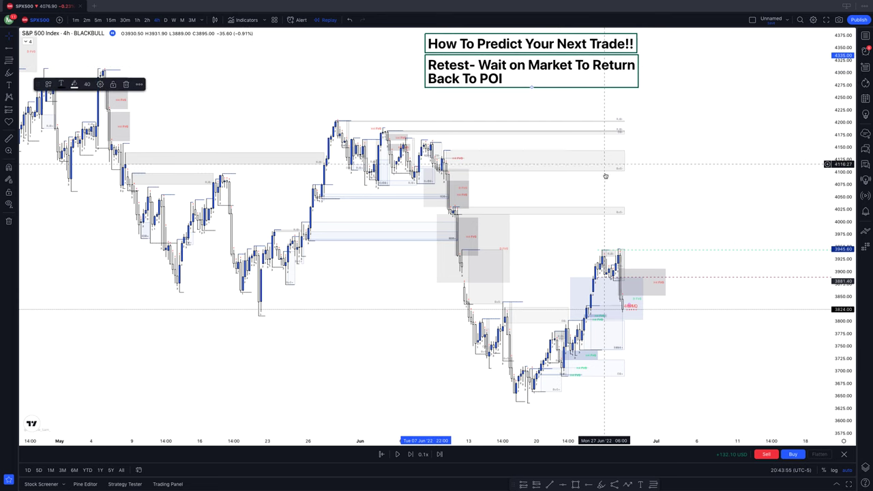
{"action": "mouse_move", "coordinate": [532, 481]}
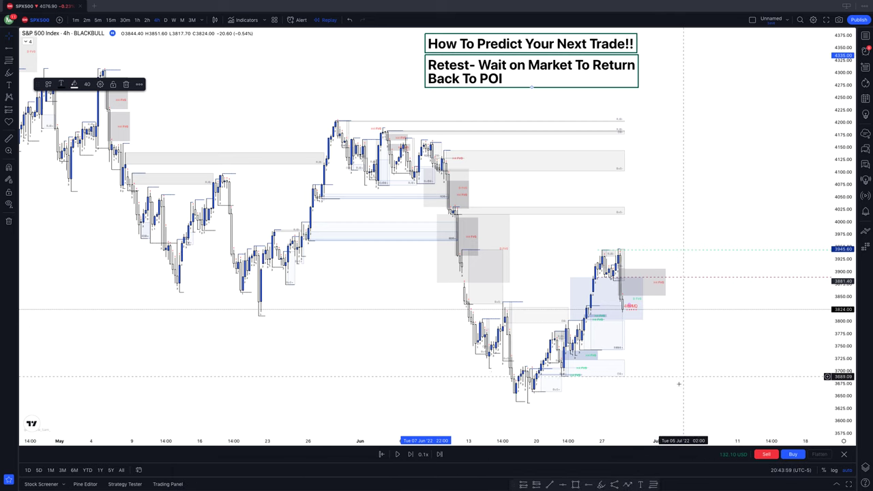
{"action": "left_click", "coordinate": [576, 484]}
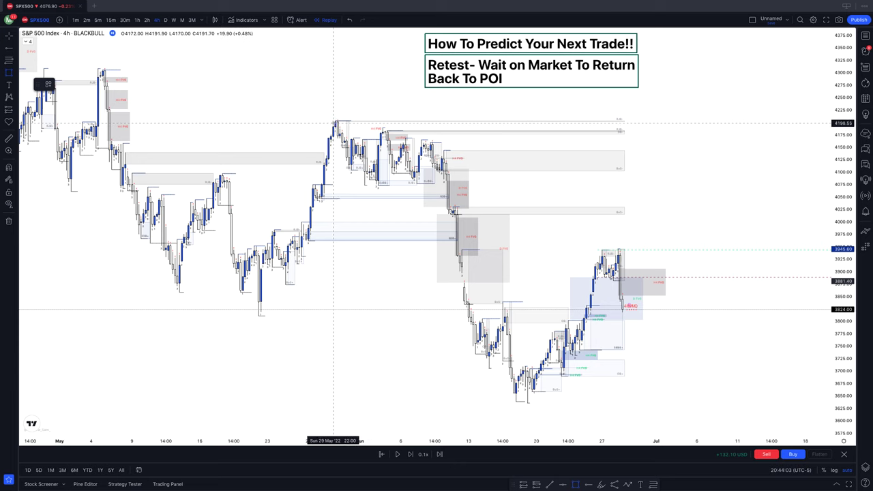
Draw a purple zone around 4180–4200 across the late-May high and brush marks at its left end
{"action": "left_click_drag", "start_coordinate": [334, 127], "coordinate": [547, 132]}
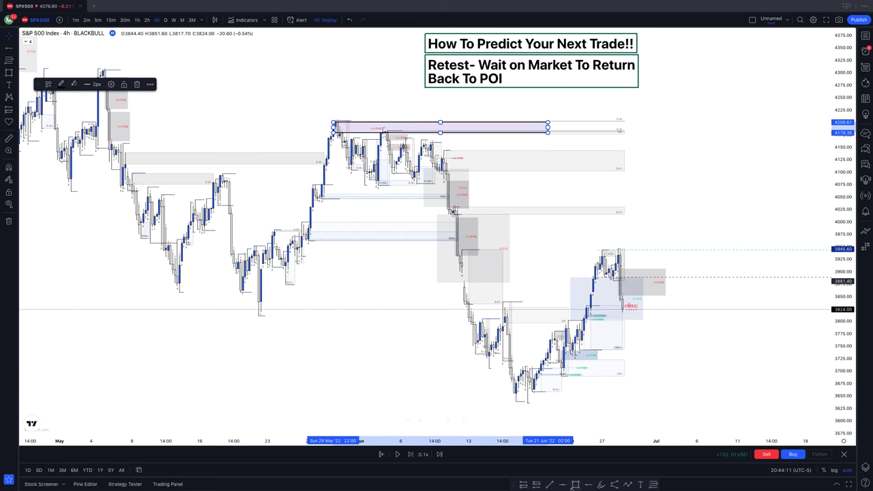
{"action": "left_click", "coordinate": [600, 485]}
{"action": "mouse_move", "coordinate": [343, 112]}
{"action": "left_mouse_down"}
{"action": "mouse_move", "coordinate": [330, 127]}
{"action": "mouse_move", "coordinate": [381, 125]}
{"action": "mouse_move", "coordinate": [392, 165]}
{"action": "left_mouse_up"}
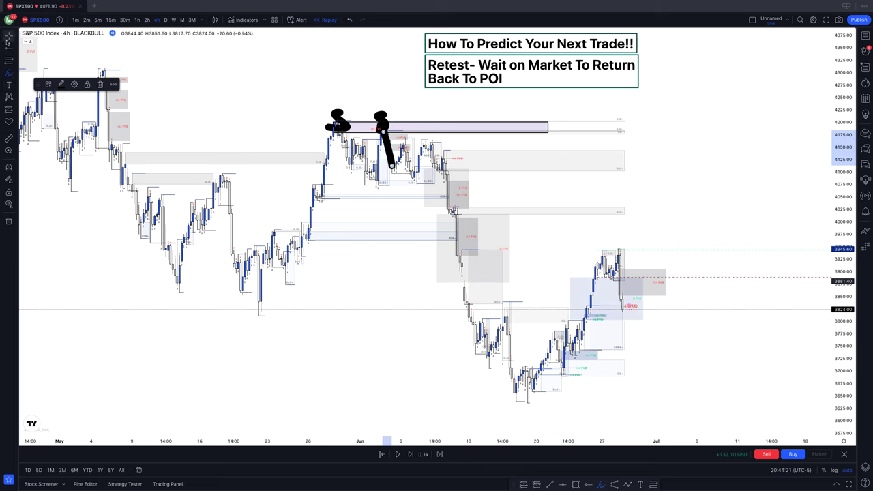
Delete the four stray brush strokes from the zone
{"action": "left_click", "coordinate": [338, 122]}
{"action": "left_click", "coordinate": [102, 85]}
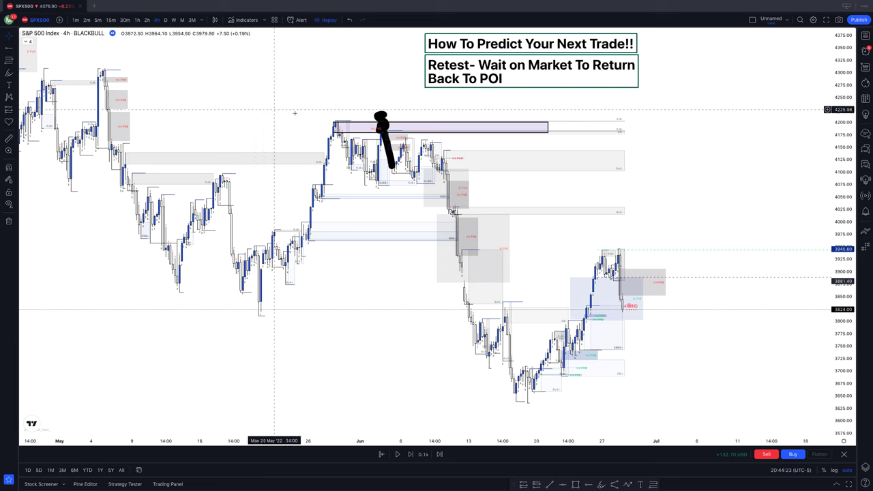
{"action": "left_click", "coordinate": [380, 126]}
{"action": "left_click", "coordinate": [100, 84]}
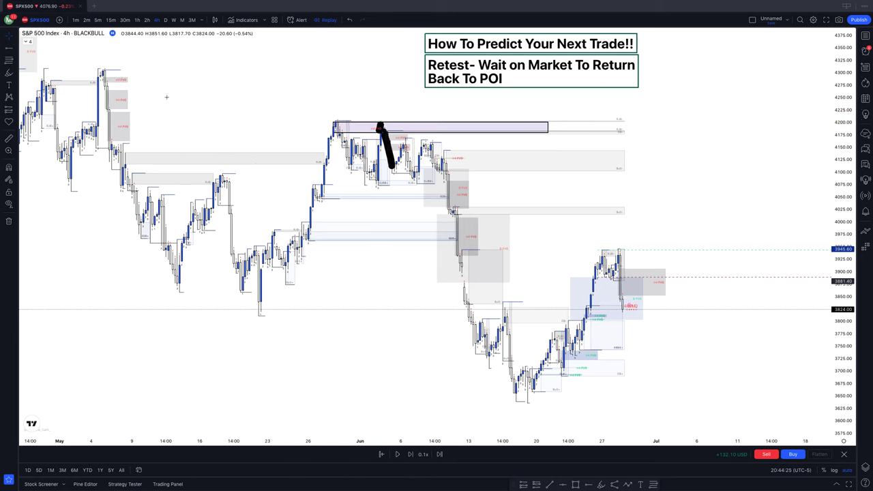
{"action": "left_click", "coordinate": [385, 143]}
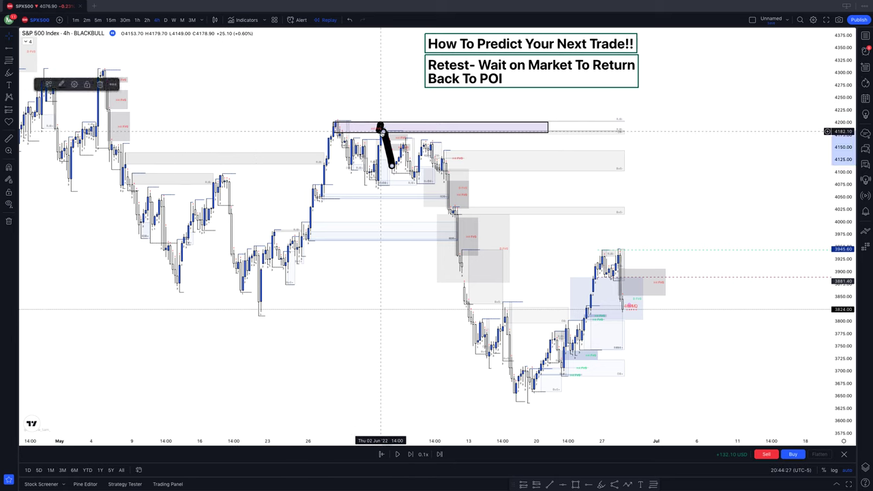
{"action": "left_click", "coordinate": [100, 84]}
{"action": "left_click", "coordinate": [379, 126]}
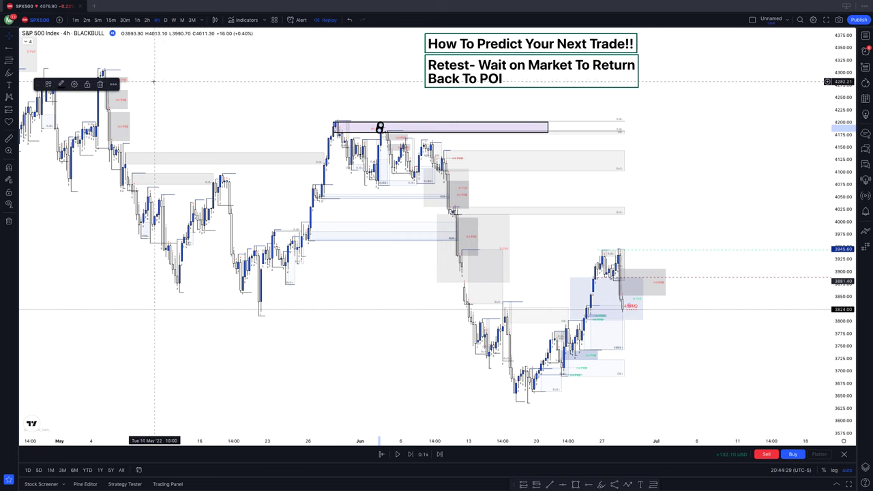
{"action": "left_click", "coordinate": [100, 84]}
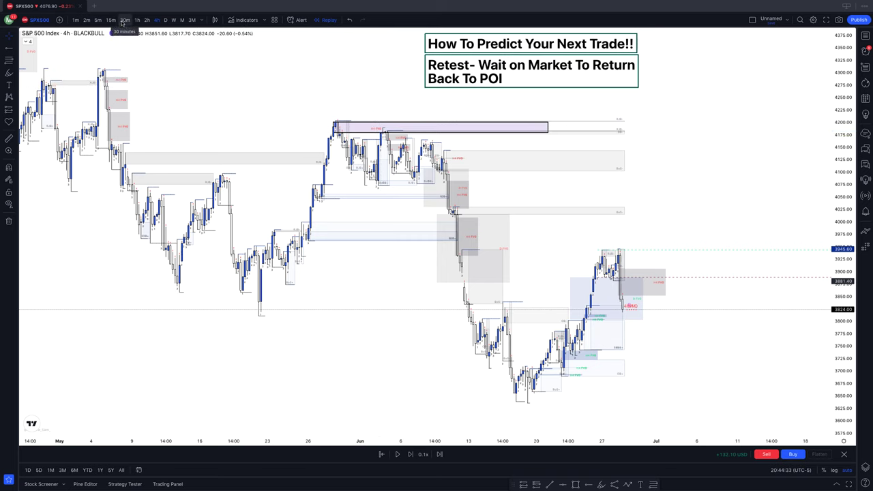
{"action": "left_click", "coordinate": [137, 19]}
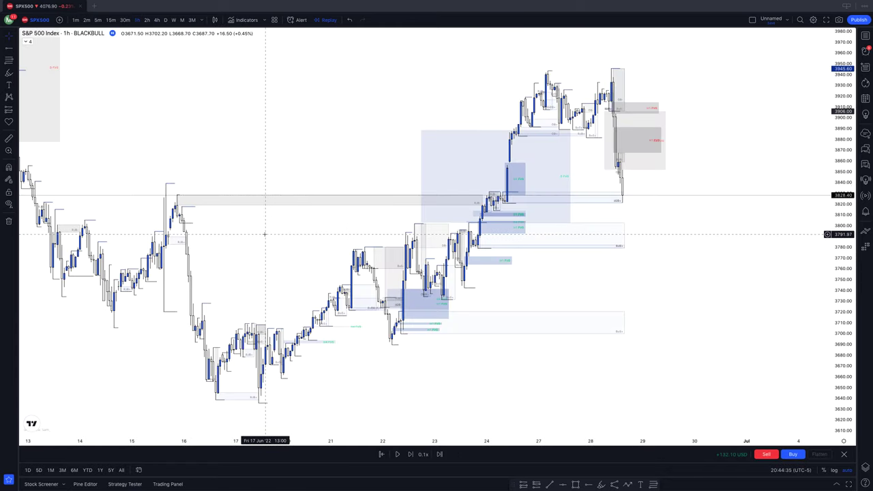
Frame the 1-hour chart on late May to early June and draw an S at the late-May high
{"action": "scroll", "coordinate": [402, 256], "scroll_direction": "left", "scroll_amount": 10}
{"action": "scroll", "coordinate": [403, 286], "scroll_direction": "left", "scroll_amount": 10}
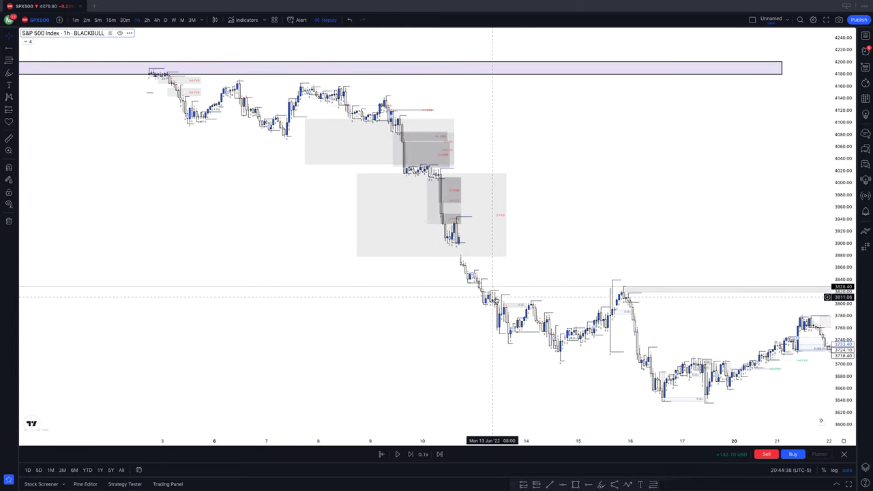
{"action": "scroll", "coordinate": [382, 293], "scroll_direction": "up", "scroll_amount": 5}
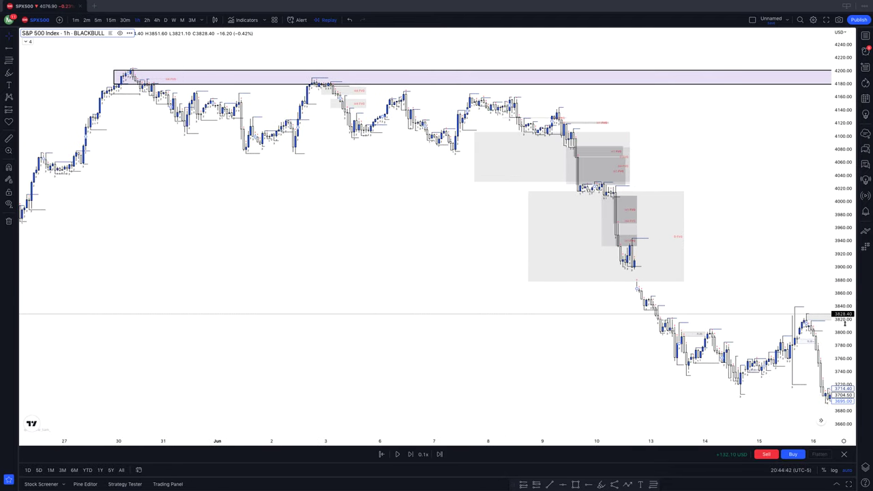
{"action": "left_click_drag", "start_coordinate": [844, 324], "coordinate": [844, 362]}
{"action": "left_click_drag", "start_coordinate": [521, 147], "coordinate": [622, 366]}
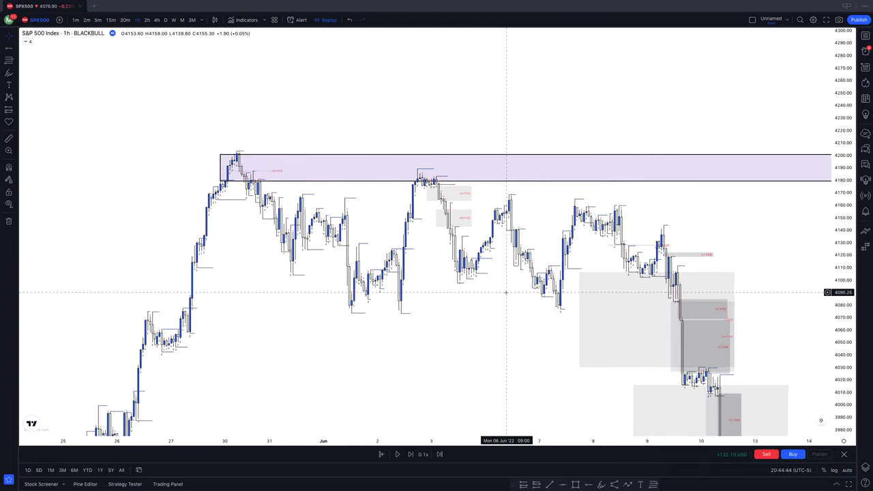
{"action": "scroll", "coordinate": [498, 293], "scroll_direction": "down", "scroll_amount": 1}
{"action": "scroll", "coordinate": [478, 297], "scroll_direction": "up", "scroll_amount": 3}
{"action": "scroll", "coordinate": [467, 301], "scroll_direction": "down", "scroll_amount": 3}
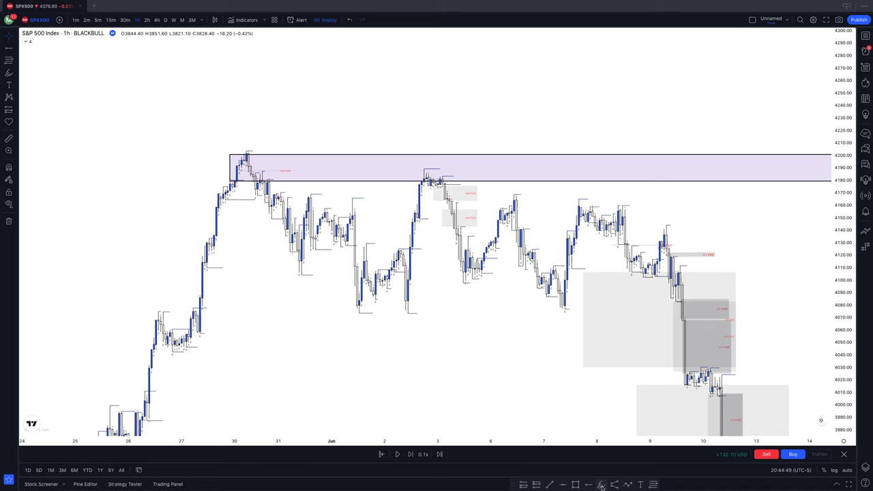
{"action": "mouse_move", "coordinate": [266, 146]}
{"action": "left_mouse_down"}
{"action": "mouse_move", "coordinate": [234, 149]}
{"action": "mouse_move", "coordinate": [253, 180]}
{"action": "mouse_move", "coordinate": [238, 176]}
{"action": "left_mouse_up"}
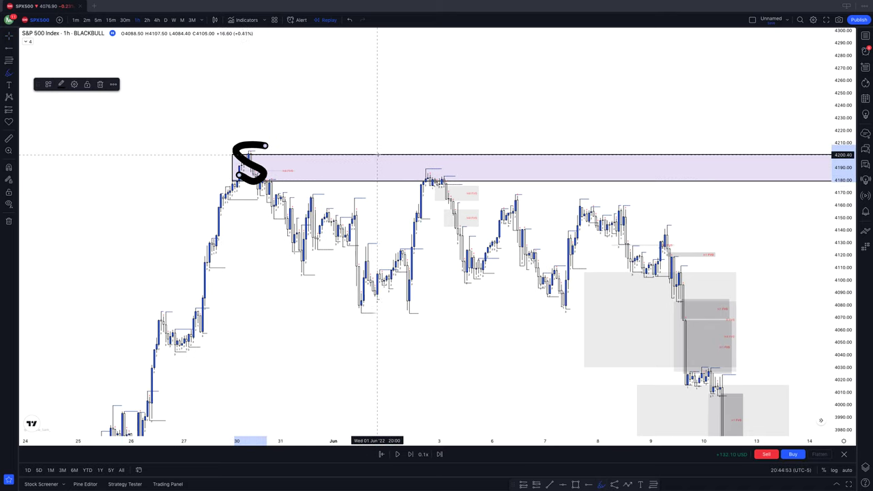
Place a Retest label over the zone beside the S mark
{"action": "left_click", "coordinate": [9, 84]}
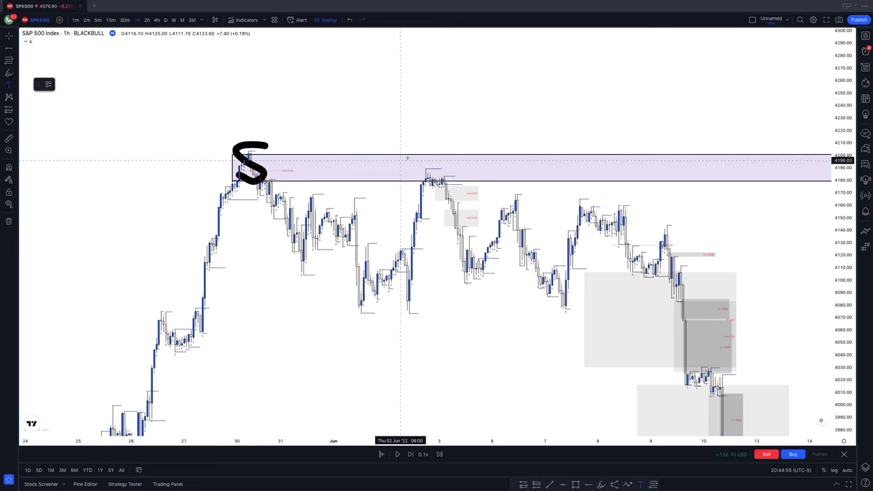
{"action": "left_click", "coordinate": [431, 145]}
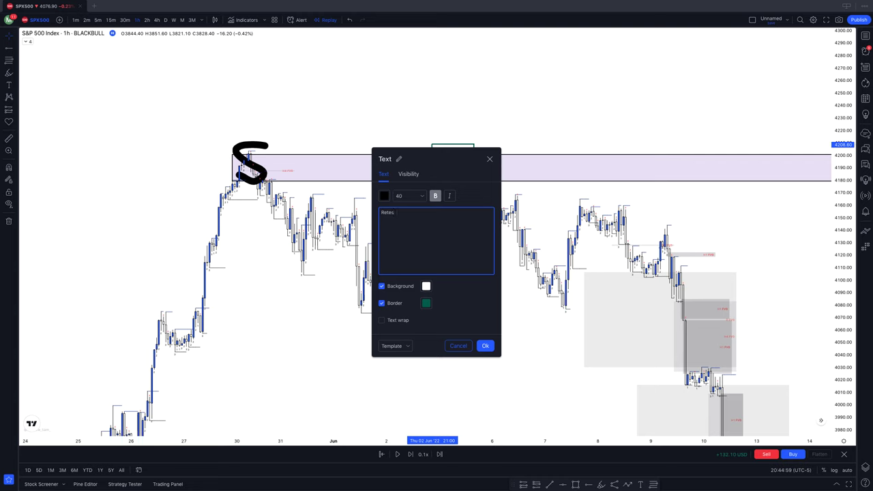
{"action": "left_click", "coordinate": [485, 346]}
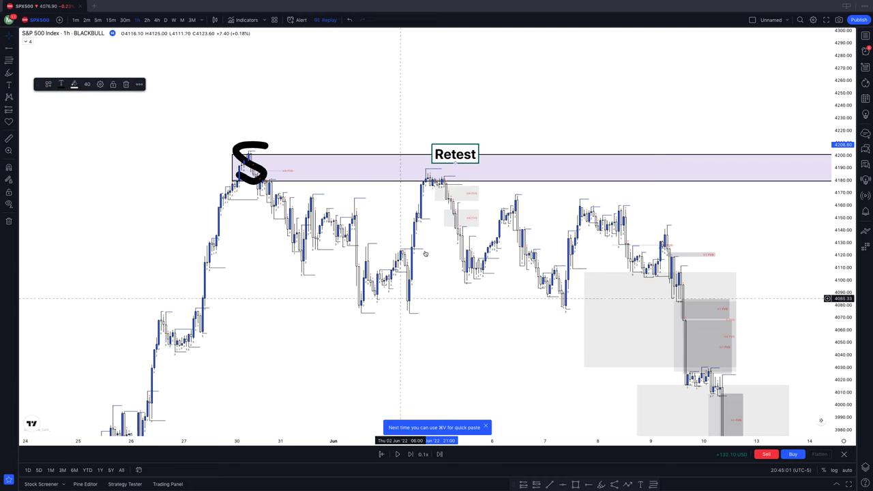
{"action": "left_click_drag", "start_coordinate": [437, 158], "coordinate": [433, 153]}
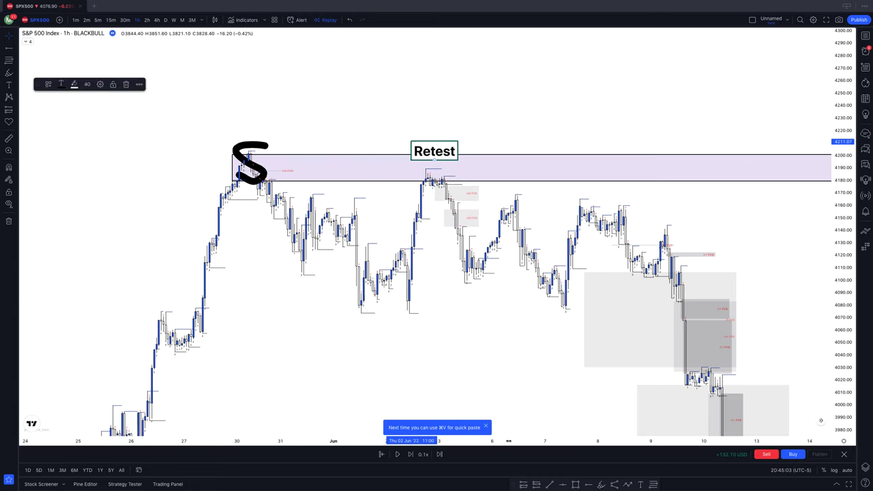
Sketch an S with a downward stroke, then remove all drawings from the chart
{"action": "left_click", "coordinate": [601, 484]}
{"action": "mouse_move", "coordinate": [440, 165]}
{"action": "left_mouse_down"}
{"action": "mouse_move", "coordinate": [418, 175]}
{"action": "mouse_move", "coordinate": [439, 181]}
{"action": "mouse_move", "coordinate": [482, 276]}
{"action": "left_mouse_up"}
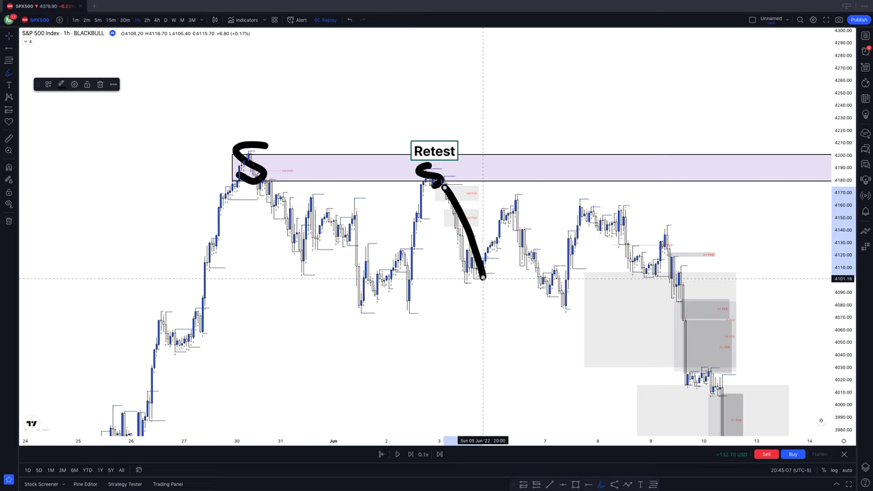
{"action": "left_click", "coordinate": [9, 223]}
{"action": "left_click", "coordinate": [55, 220]}
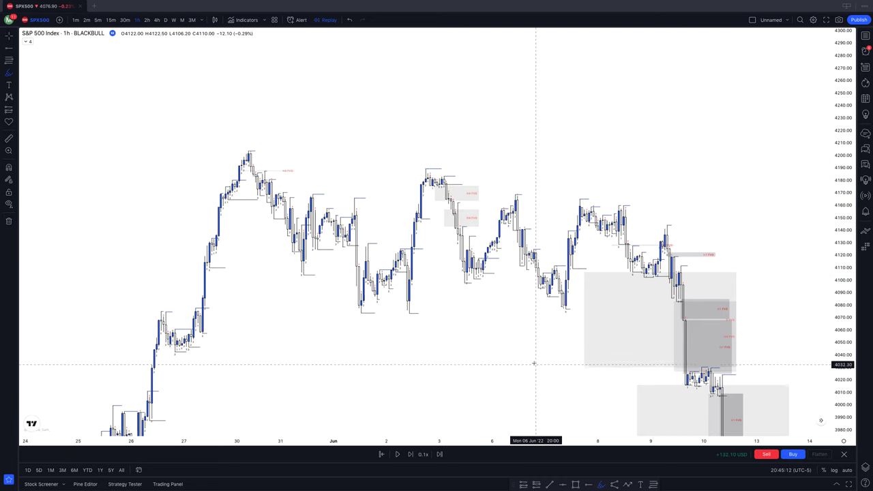
Draw a zone around 4160–4168 between Jun 6 and Jun 8 with an S at its left end
{"action": "left_click", "coordinate": [579, 485]}
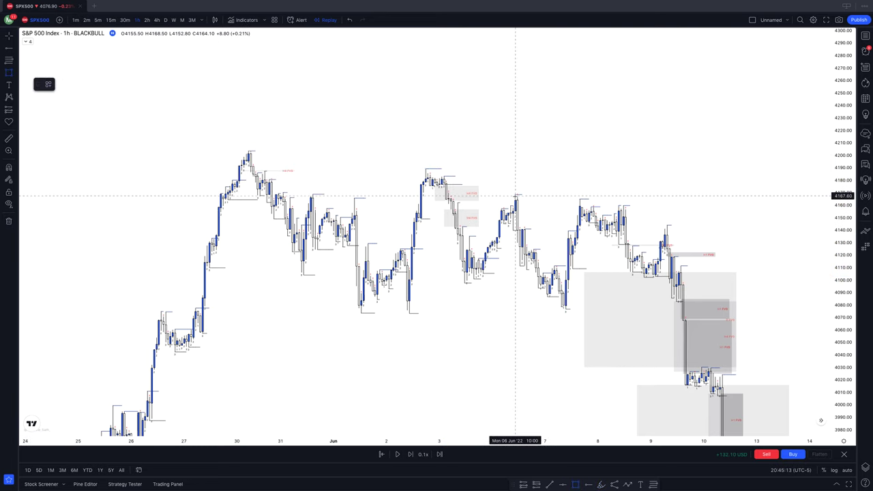
{"action": "left_click_drag", "start_coordinate": [513, 196], "coordinate": [642, 204]}
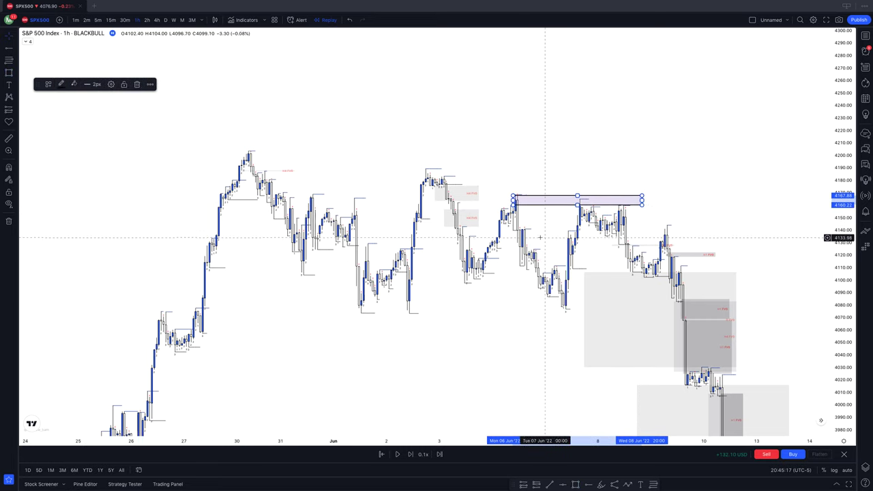
{"action": "key", "text": "alt+b"}
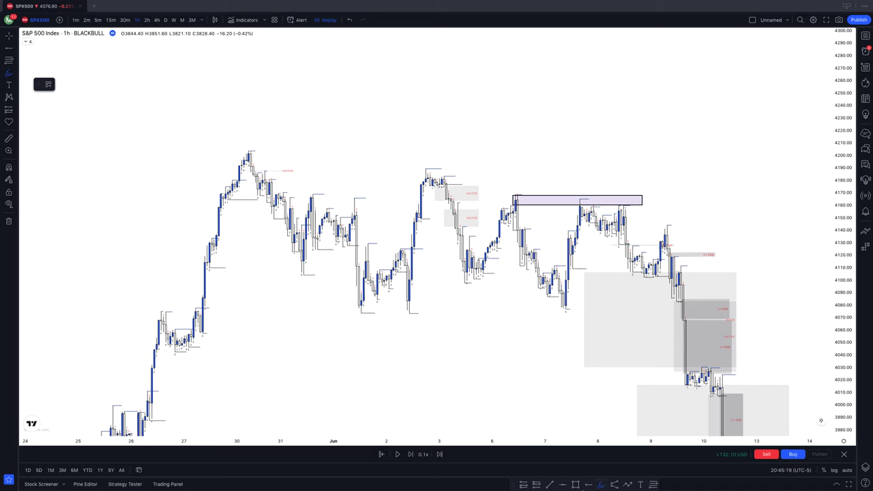
{"action": "mouse_move", "coordinate": [520, 183]}
{"action": "left_mouse_down"}
{"action": "mouse_move", "coordinate": [508, 202]}
{"action": "mouse_move", "coordinate": [516, 206]}
{"action": "left_mouse_up"}
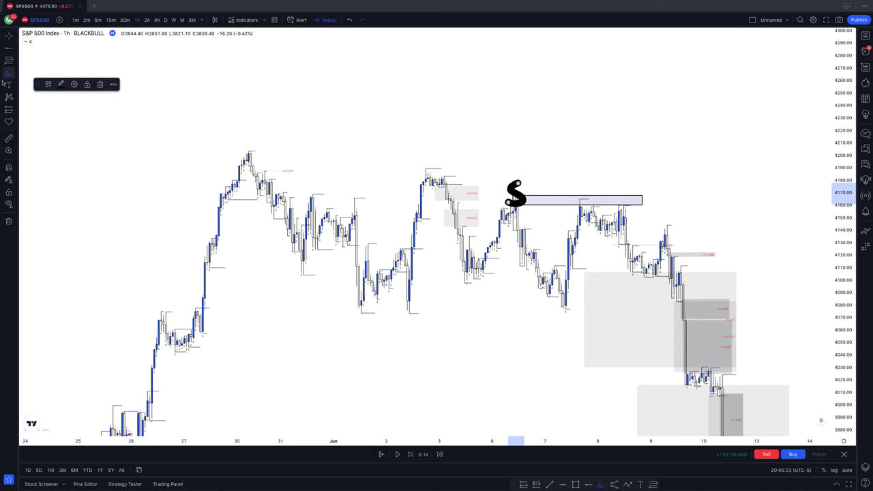
Add a 'Retest' label over the zone's right end and sketch an S with a downward stroke
{"action": "key", "text": "alt+t"}
{"action": "left_click", "coordinate": [621, 175]}
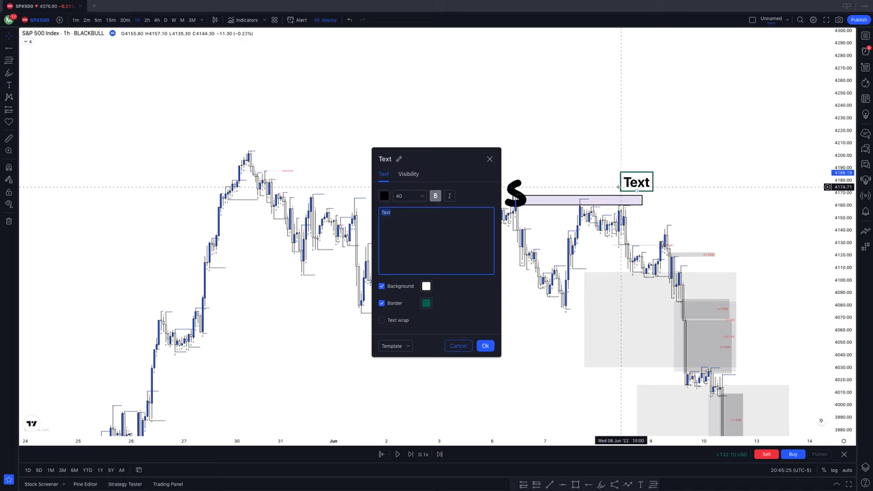
{"action": "type", "text": "Retest"}
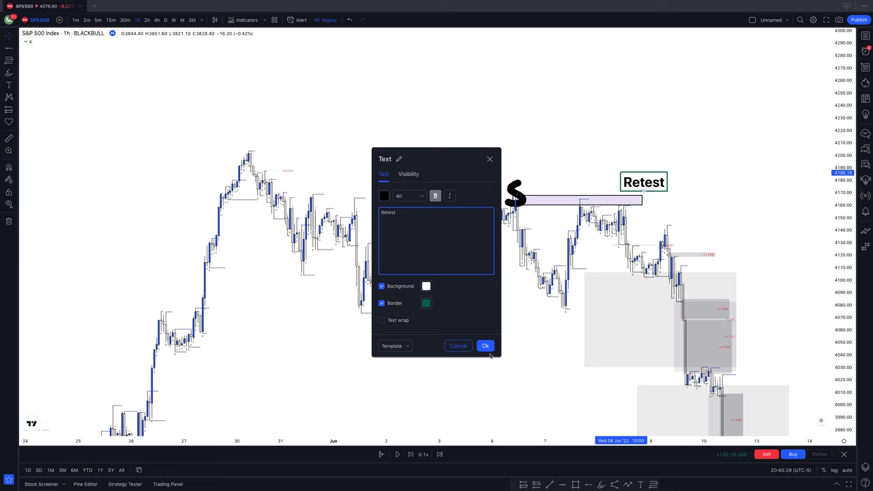
{"action": "left_click", "coordinate": [485, 346]}
{"action": "left_click_drag", "start_coordinate": [656, 180], "coordinate": [628, 176]}
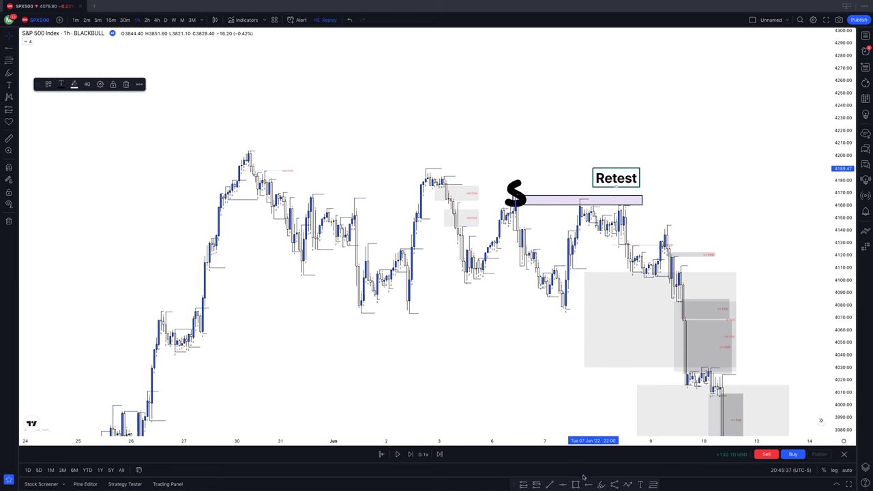
{"action": "left_click", "coordinate": [600, 485]}
{"action": "mouse_move", "coordinate": [588, 191]}
{"action": "left_mouse_down"}
{"action": "mouse_move", "coordinate": [575, 193]}
{"action": "mouse_move", "coordinate": [601, 237]}
{"action": "mouse_move", "coordinate": [622, 195]}
{"action": "mouse_move", "coordinate": [632, 287]}
{"action": "left_mouse_up"}
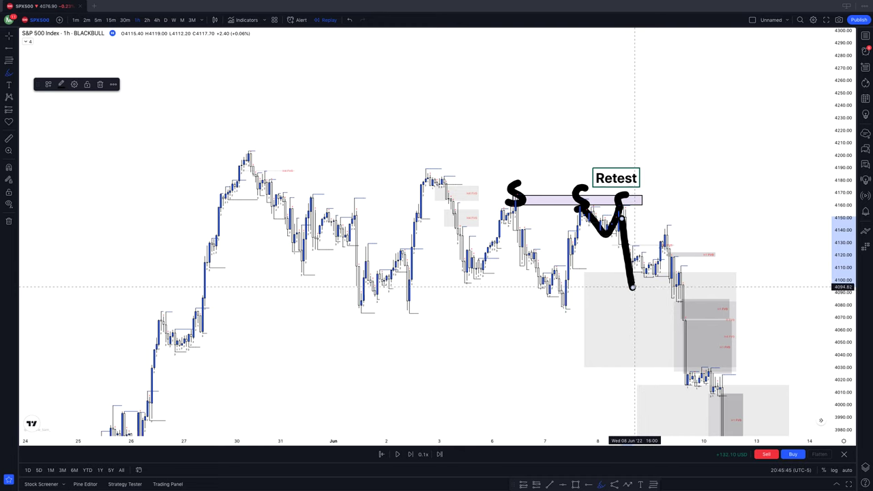
Delete the five brush strokes around the zone and the Retest label
{"action": "left_click", "coordinate": [7, 37]}
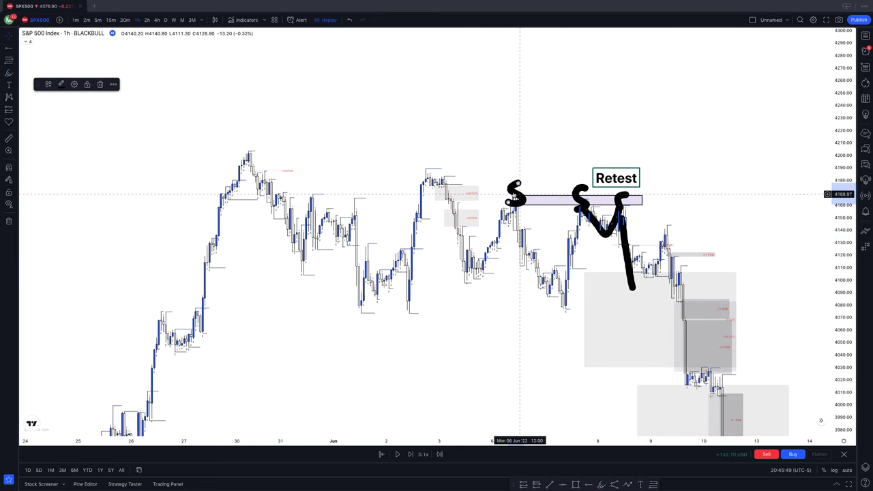
{"action": "left_click", "coordinate": [101, 84]}
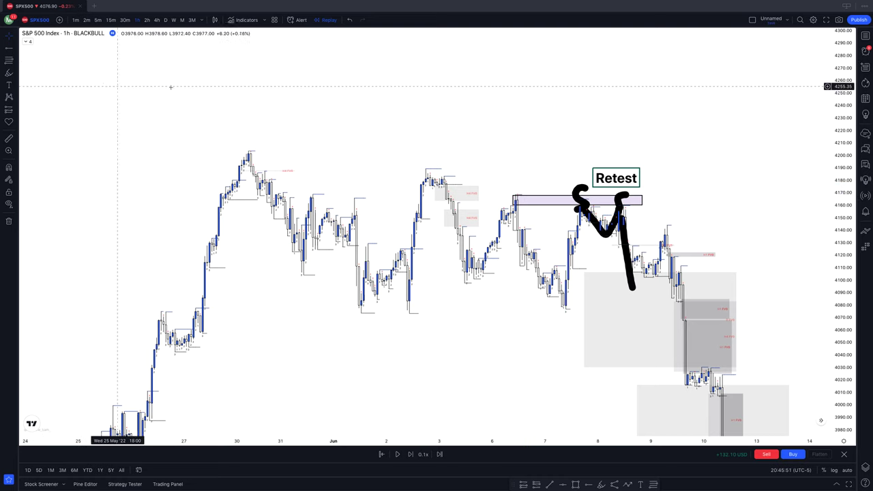
{"action": "left_click", "coordinate": [585, 203]}
{"action": "left_click", "coordinate": [108, 85]}
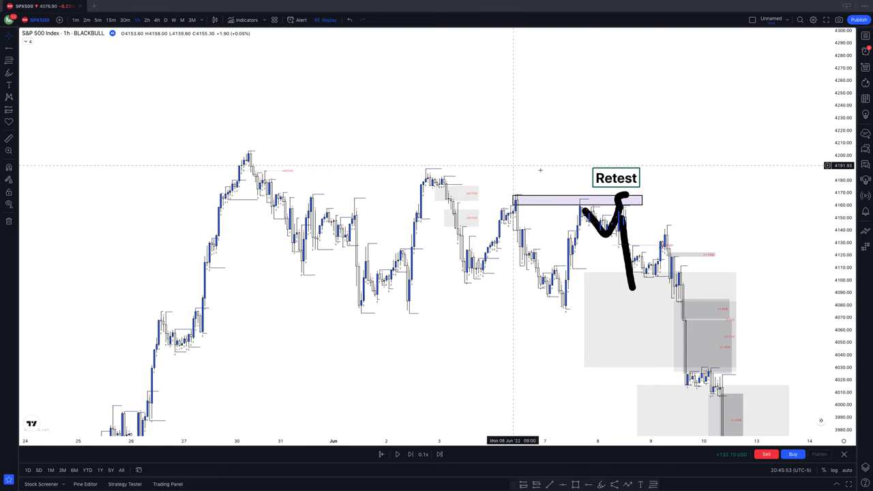
{"action": "left_click", "coordinate": [623, 197]}
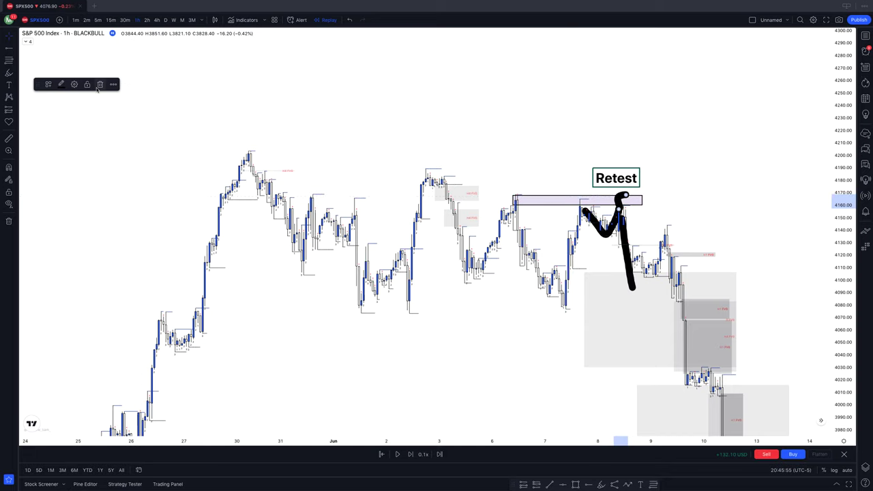
{"action": "left_click", "coordinate": [103, 84]}
{"action": "left_click", "coordinate": [595, 219]}
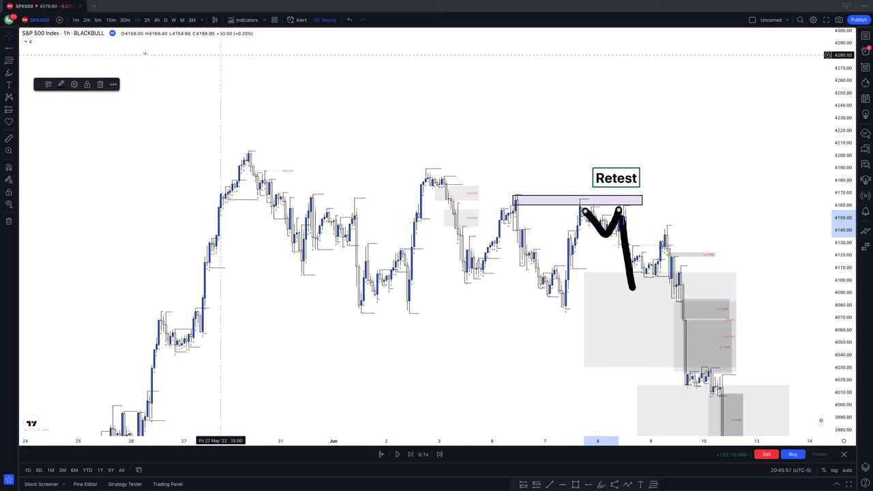
{"action": "left_click", "coordinate": [102, 85]}
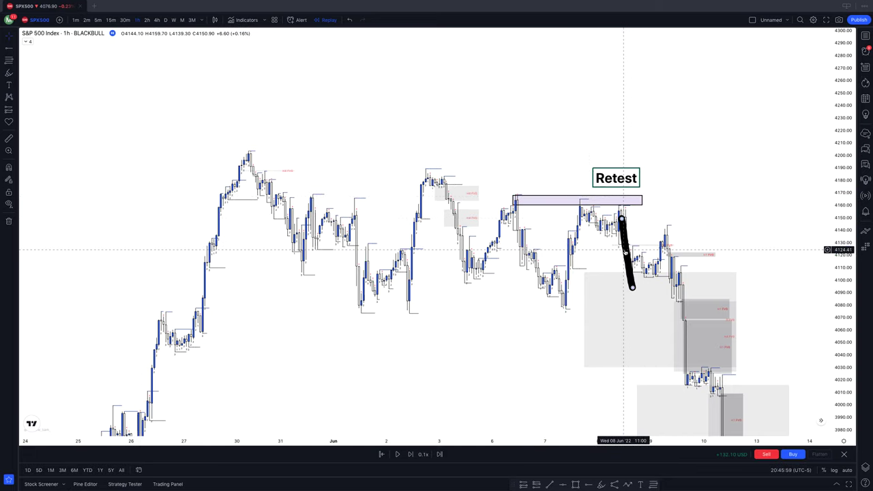
{"action": "left_click", "coordinate": [624, 249]}
{"action": "left_click", "coordinate": [102, 84]}
Draw a single S at the zone's left end and switch to the 15-minute chart
{"action": "left_click", "coordinate": [601, 485]}
{"action": "left_click_drag", "start_coordinate": [517, 180], "coordinate": [506, 205]}
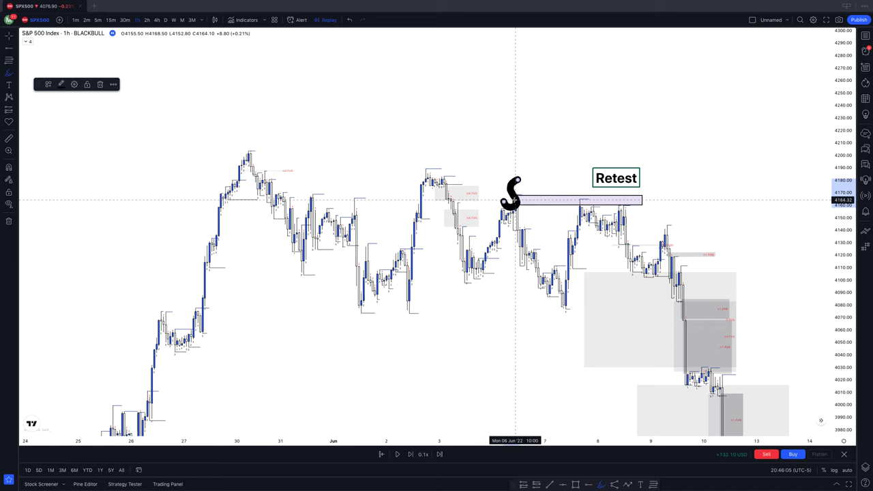
{"action": "left_click", "coordinate": [110, 19]}
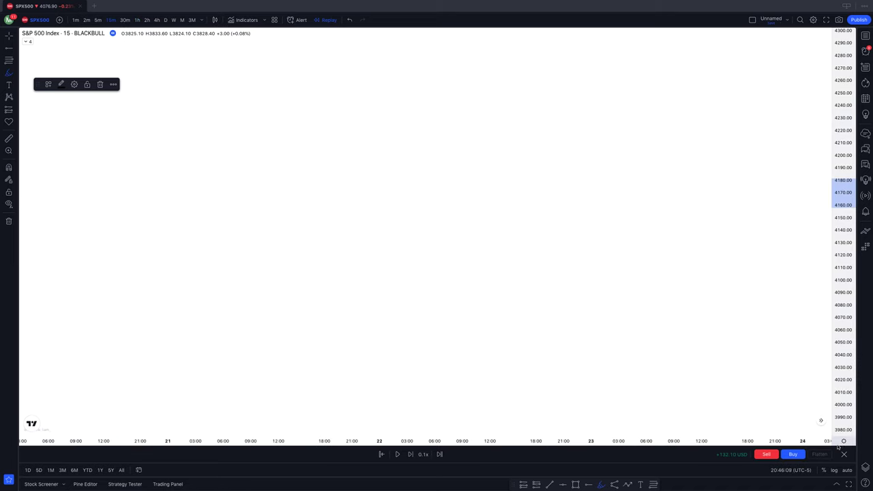
Reset the price scale so candles show and remove a stray horizontal line
{"action": "right_click", "coordinate": [842, 236]}
{"action": "left_click", "coordinate": [791, 255]}
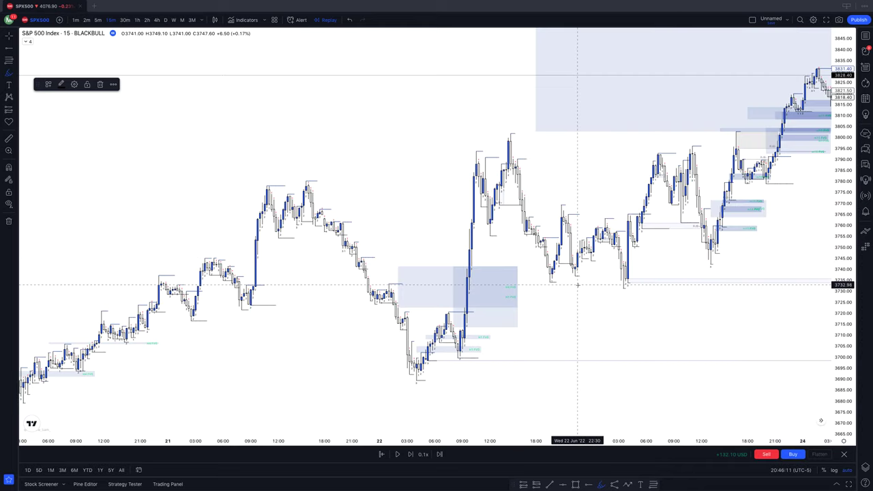
{"action": "left_click_drag", "start_coordinate": [577, 285], "coordinate": [462, 284]}
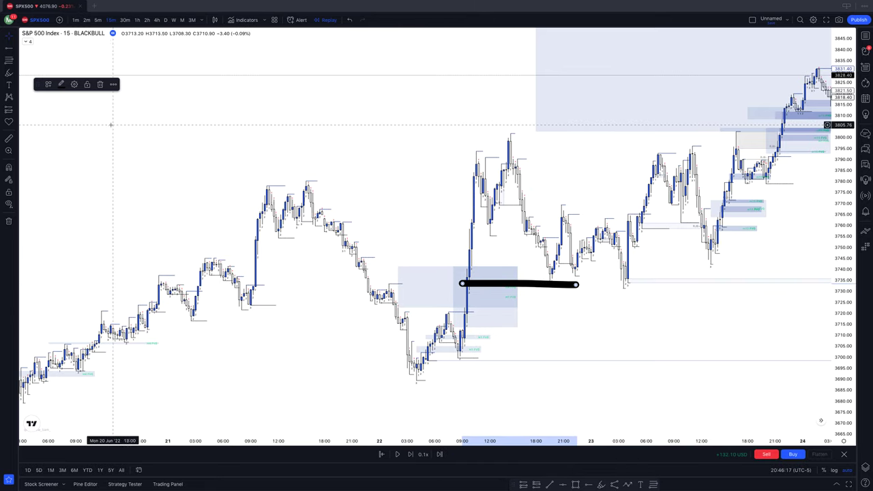
{"action": "left_click", "coordinate": [99, 84]}
Scroll the 15-minute chart back to June 7–10 beneath the zone and Retest label
{"action": "left_click_drag", "start_coordinate": [575, 224], "coordinate": [156, 218]}
{"action": "scroll", "coordinate": [219, 253], "scroll_direction": "right", "scroll_amount": 5}
{"action": "scroll", "coordinate": [219, 253], "scroll_direction": "left", "scroll_amount": 10}
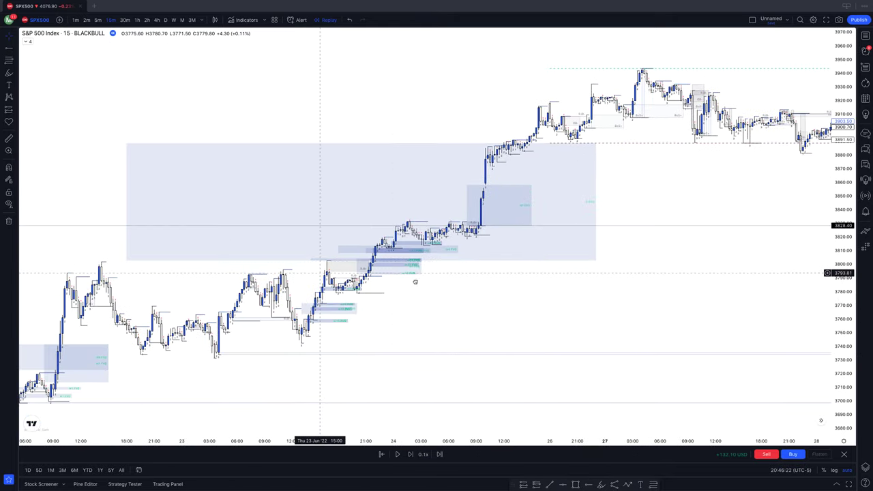
{"action": "scroll", "coordinate": [413, 318], "scroll_direction": "left", "scroll_amount": 10}
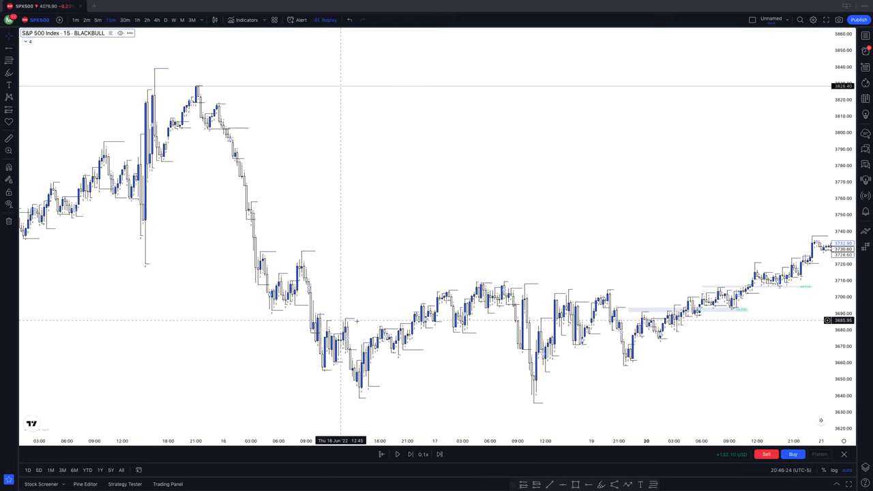
{"action": "scroll", "coordinate": [274, 277], "scroll_direction": "left", "scroll_amount": 10}
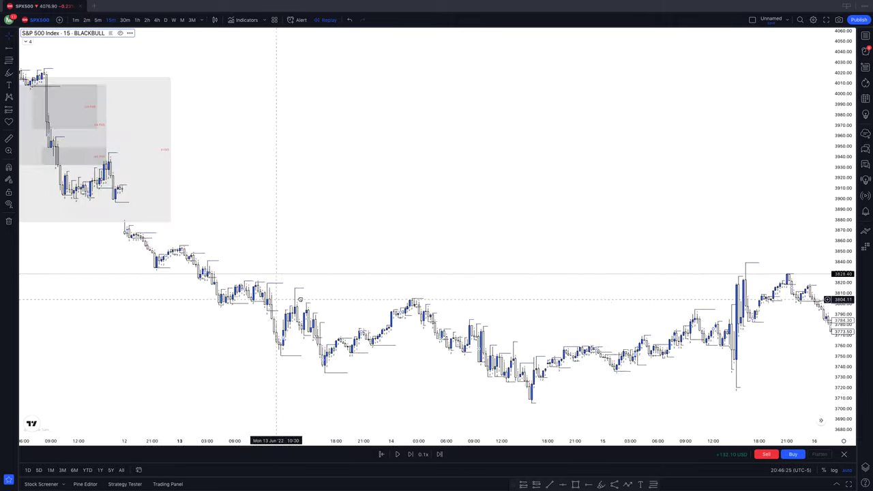
{"action": "scroll", "coordinate": [489, 308], "scroll_direction": "left", "scroll_amount": 5}
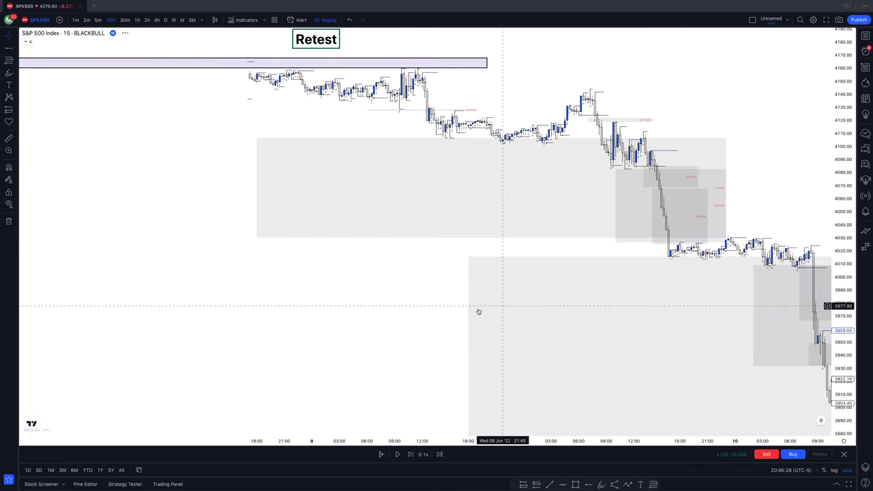
{"action": "scroll", "coordinate": [491, 312], "scroll_direction": "up", "scroll_amount": 5}
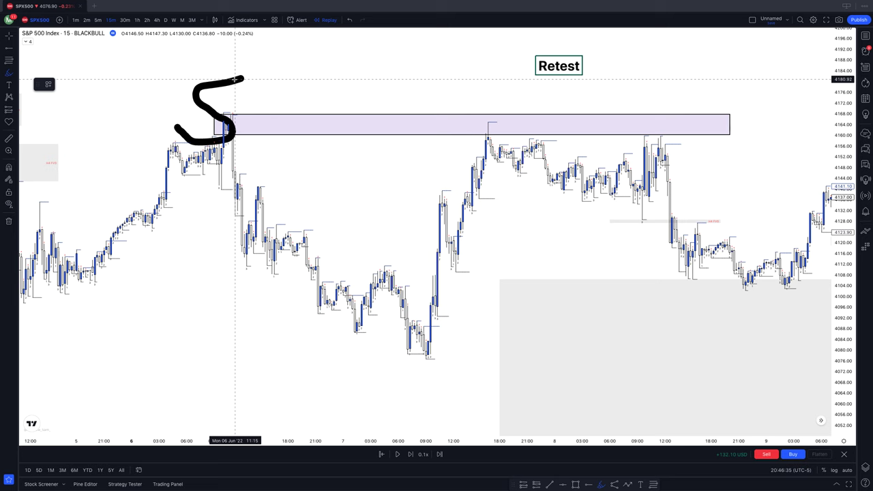
Brush an S at the zone's second touch and a rising arrow, then remove all 12 drawings
{"action": "left_click", "coordinate": [191, 136]}
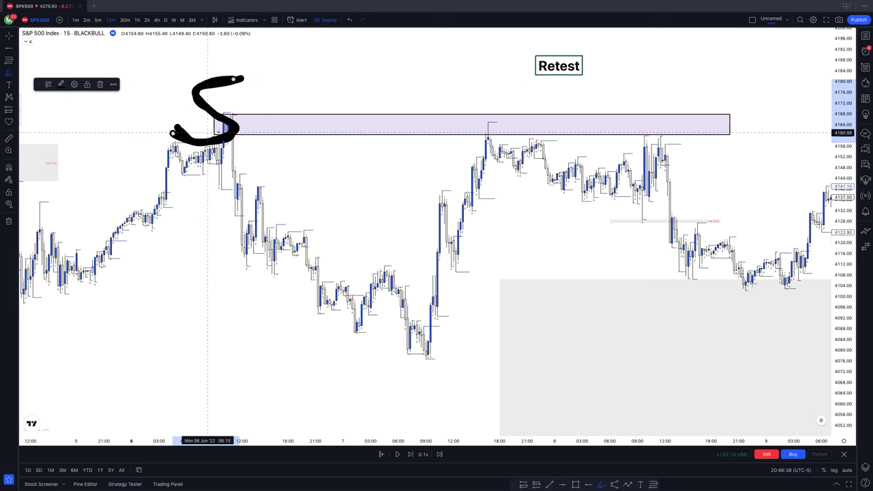
{"action": "mouse_move", "coordinate": [494, 116]}
{"action": "left_mouse_down"}
{"action": "mouse_move", "coordinate": [463, 139]}
{"action": "mouse_move", "coordinate": [485, 141]}
{"action": "mouse_move", "coordinate": [511, 168]}
{"action": "mouse_move", "coordinate": [546, 123]}
{"action": "mouse_move", "coordinate": [531, 146]}
{"action": "mouse_move", "coordinate": [555, 185]}
{"action": "left_mouse_up"}
{"action": "mouse_move", "coordinate": [627, 193]}
{"action": "left_mouse_down"}
{"action": "mouse_move", "coordinate": [651, 133]}
{"action": "mouse_move", "coordinate": [669, 143]}
{"action": "mouse_move", "coordinate": [661, 176]}
{"action": "mouse_move", "coordinate": [673, 278]}
{"action": "left_mouse_up"}
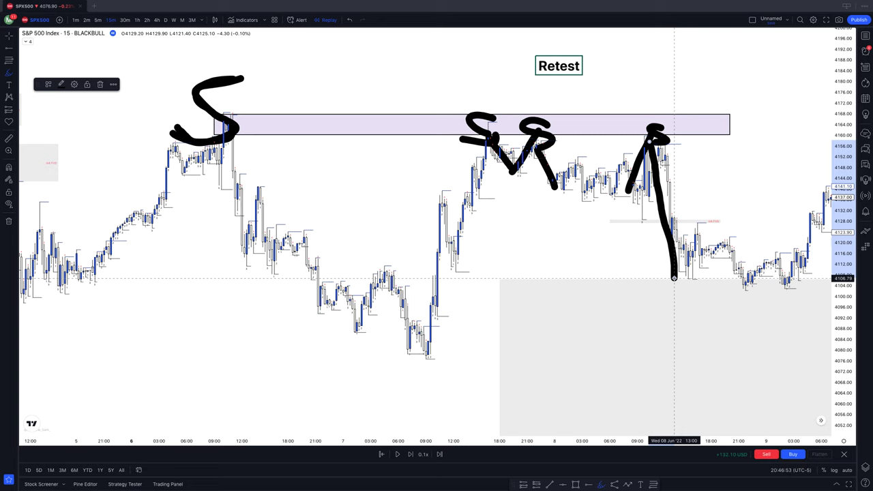
{"action": "left_click", "coordinate": [9, 221]}
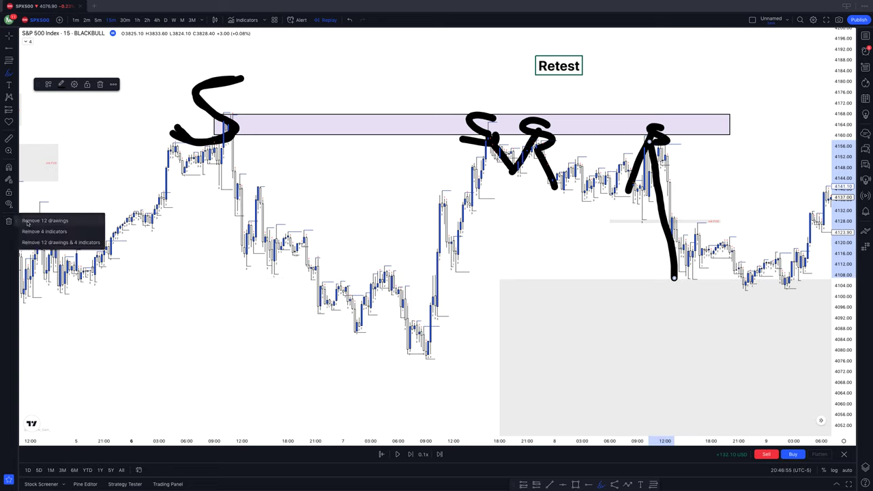
{"action": "left_click", "coordinate": [35, 221]}
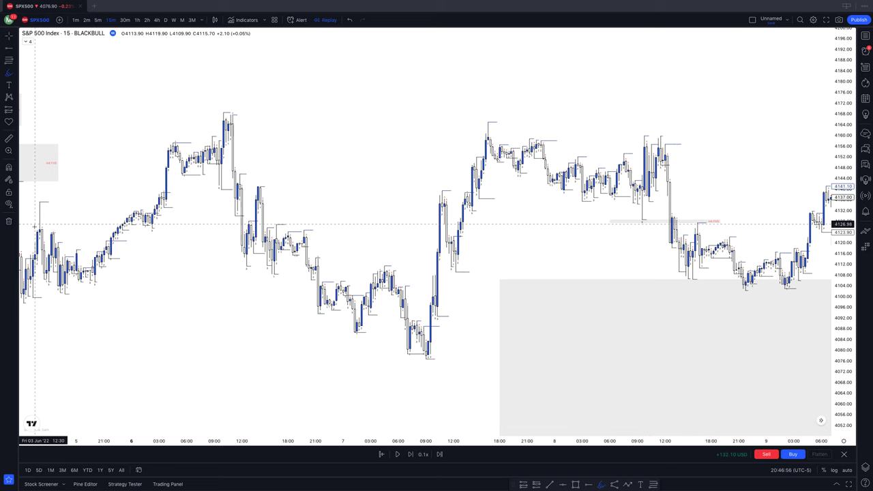
Switch to the 4-hour chart and auto-fit the price scale
{"action": "left_click", "coordinate": [156, 20]}
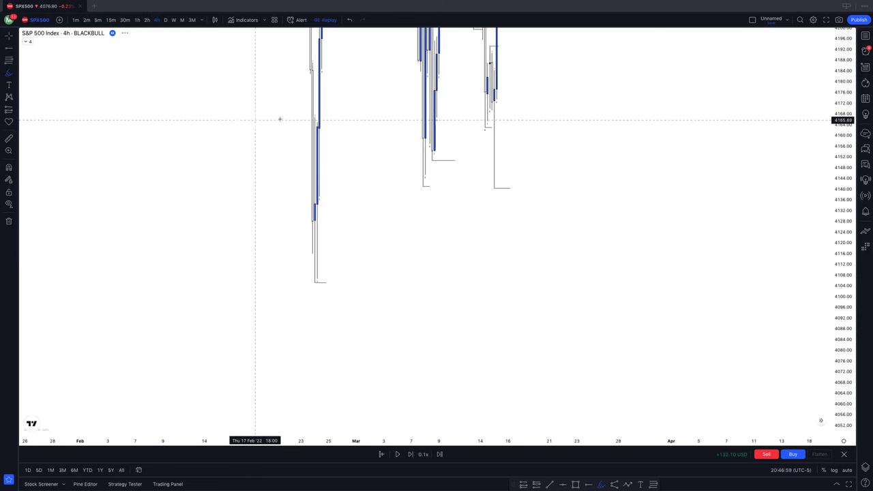
{"action": "right_click", "coordinate": [843, 225]}
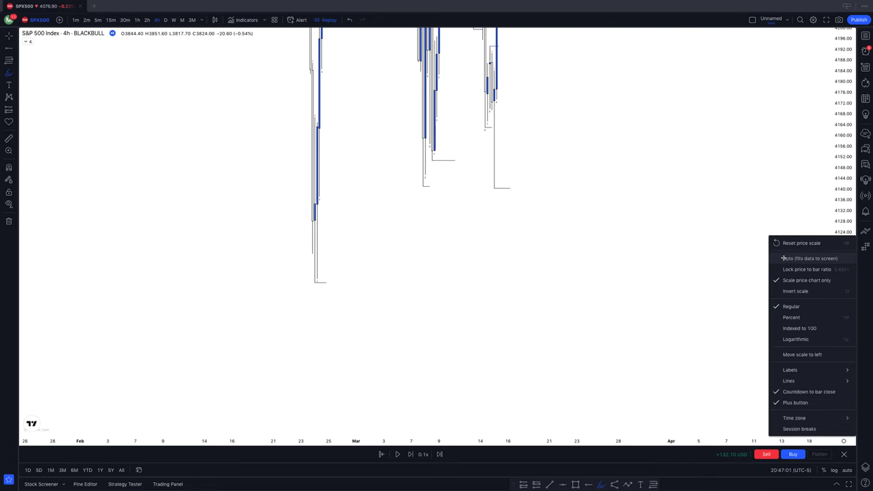
{"action": "left_click", "coordinate": [781, 257]}
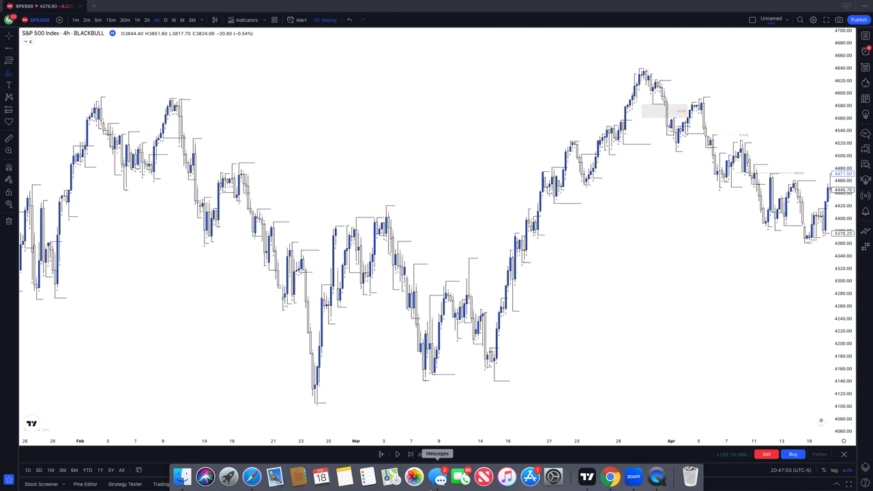
Mark the early-March lows near 4160 with a purple zone, an S and a boxed Retest label
{"action": "left_click", "coordinate": [575, 486]}
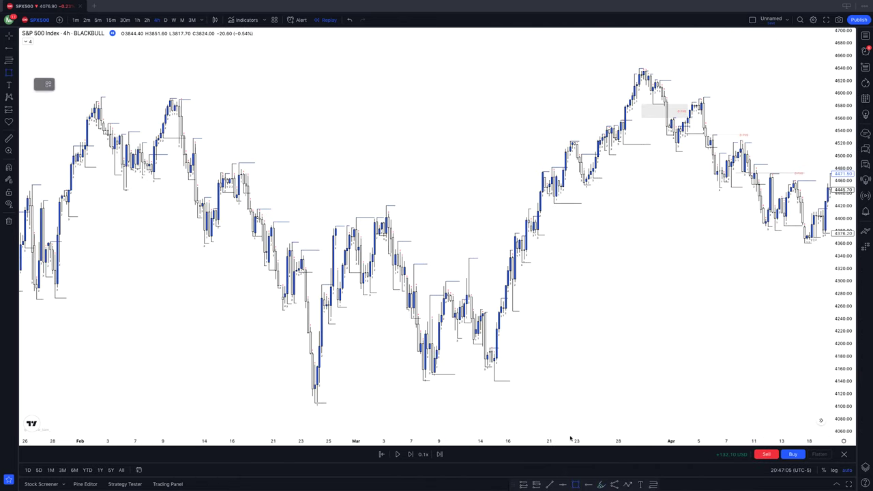
{"action": "mouse_move", "coordinate": [424, 363]}
{"action": "left_mouse_down"}
{"action": "mouse_move", "coordinate": [428, 373]}
{"action": "mouse_move", "coordinate": [543, 376]}
{"action": "left_mouse_up"}
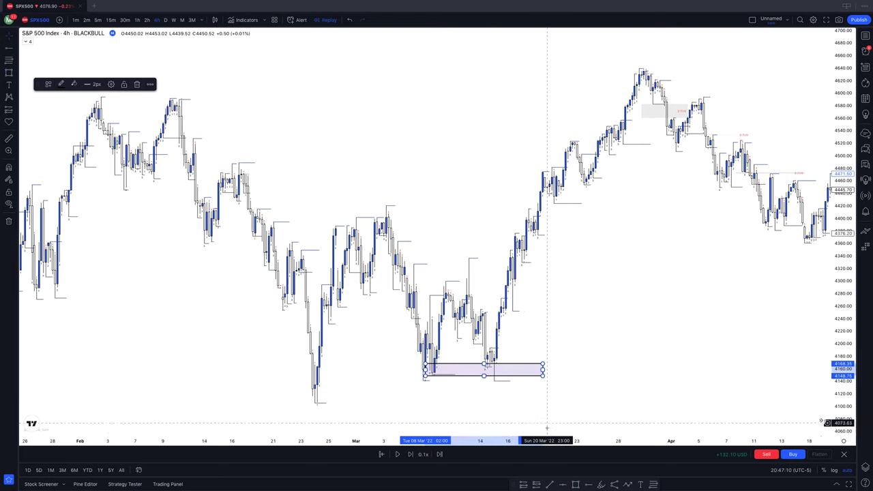
{"action": "left_click", "coordinate": [599, 485]}
{"action": "left_click_drag", "start_coordinate": [427, 370], "coordinate": [414, 394]}
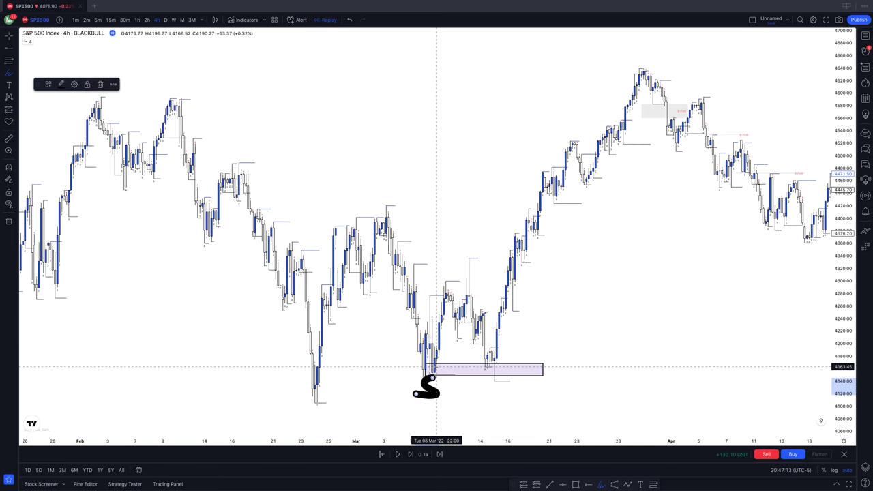
{"action": "left_click", "coordinate": [641, 485]}
{"action": "left_click", "coordinate": [517, 368]}
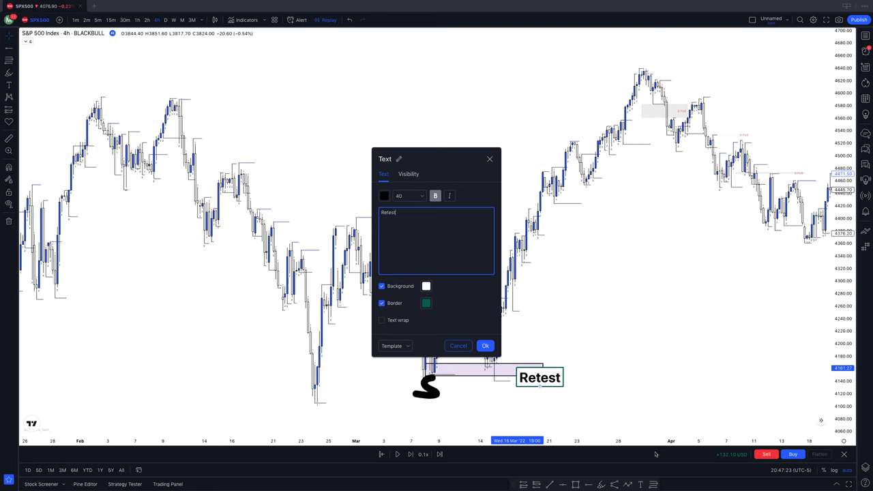
{"action": "left_click", "coordinate": [484, 349]}
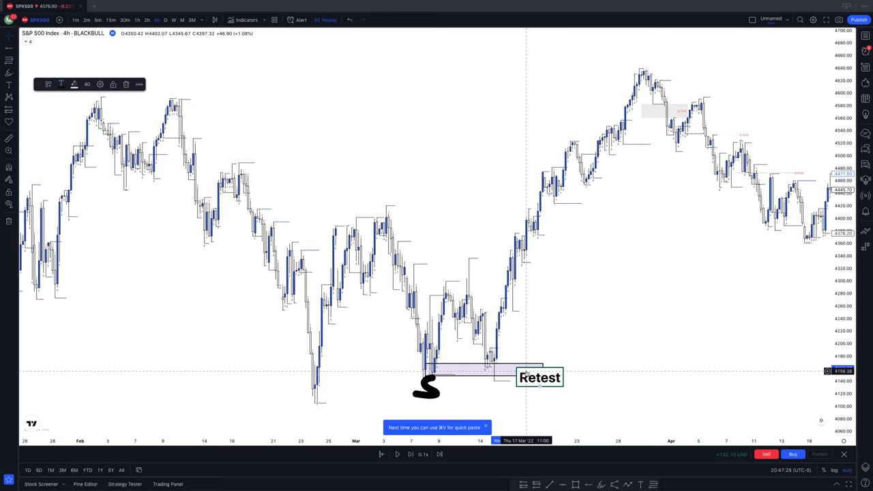
{"action": "left_click", "coordinate": [529, 372]}
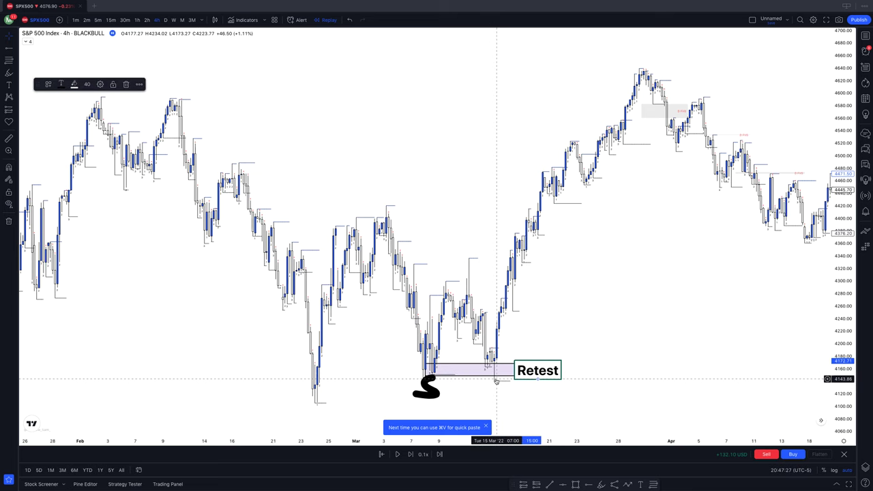
Switch the S&P 500 chart to the 1h timeframe and pan forward into June 2022, then back
{"action": "left_click", "coordinate": [136, 20]}
{"action": "left_click_drag", "start_coordinate": [538, 352], "coordinate": [318, 345]}
{"action": "left_click_drag", "start_coordinate": [582, 368], "coordinate": [484, 368]}
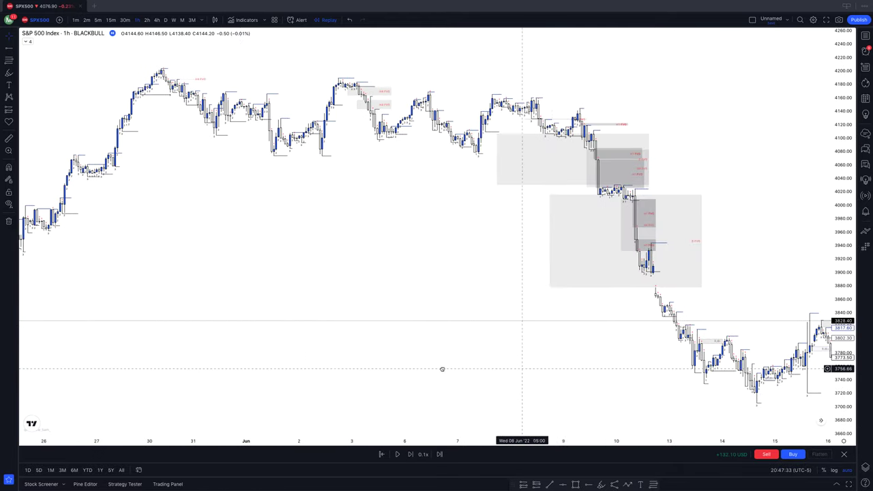
{"action": "left_click_drag", "start_coordinate": [750, 361], "coordinate": [457, 358]}
{"action": "left_click_drag", "start_coordinate": [617, 354], "coordinate": [432, 353]}
{"action": "left_click_drag", "start_coordinate": [362, 348], "coordinate": [571, 341]}
{"action": "left_click_drag", "start_coordinate": [327, 344], "coordinate": [429, 341]}
{"action": "left_click_drag", "start_coordinate": [287, 341], "coordinate": [418, 337]}
{"action": "left_click_drag", "start_coordinate": [197, 337], "coordinate": [416, 348]}
Centre the chart on mid-March 2022's Retest zone and select the S mark beneath it
{"action": "left_click_drag", "start_coordinate": [273, 351], "coordinate": [505, 355]}
{"action": "left_click_drag", "start_coordinate": [293, 339], "coordinate": [489, 346]}
{"action": "left_click_drag", "start_coordinate": [361, 343], "coordinate": [546, 343]}
{"action": "left_click_drag", "start_coordinate": [403, 345], "coordinate": [564, 345]}
{"action": "left_click_drag", "start_coordinate": [445, 343], "coordinate": [607, 341]}
{"action": "left_click_drag", "start_coordinate": [472, 348], "coordinate": [577, 356]}
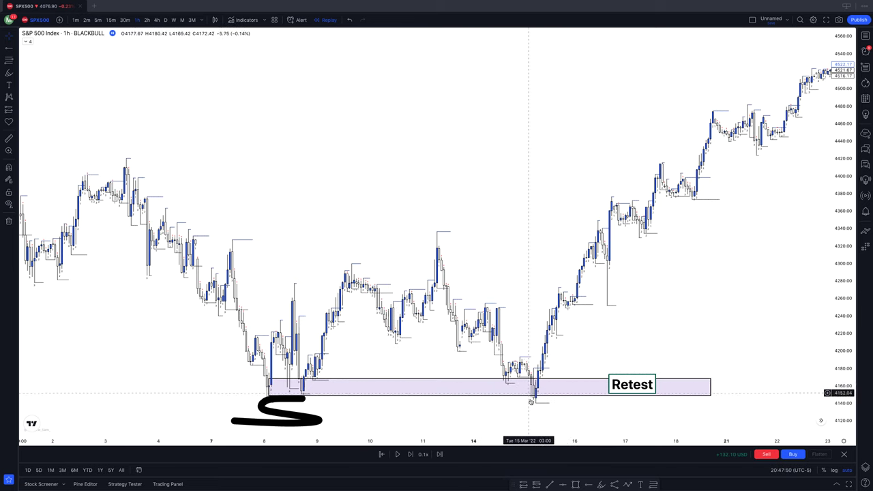
{"action": "left_click", "coordinate": [290, 401]}
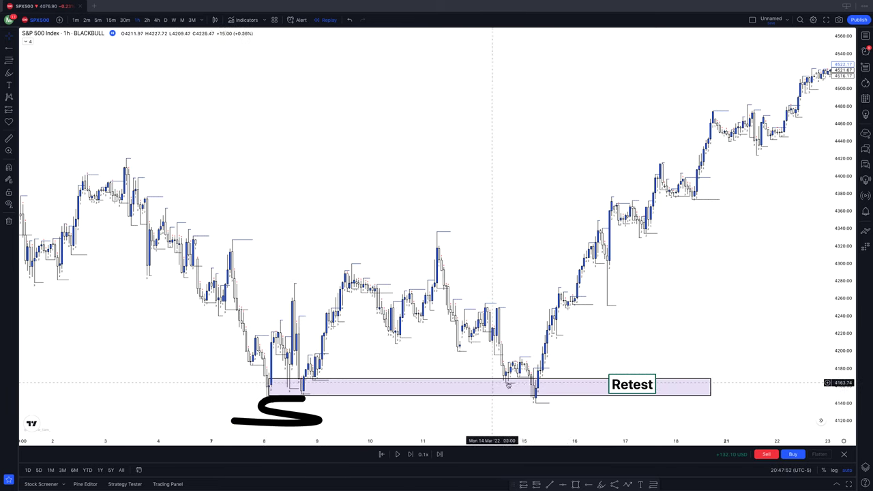
{"action": "mouse_move", "coordinate": [602, 484]}
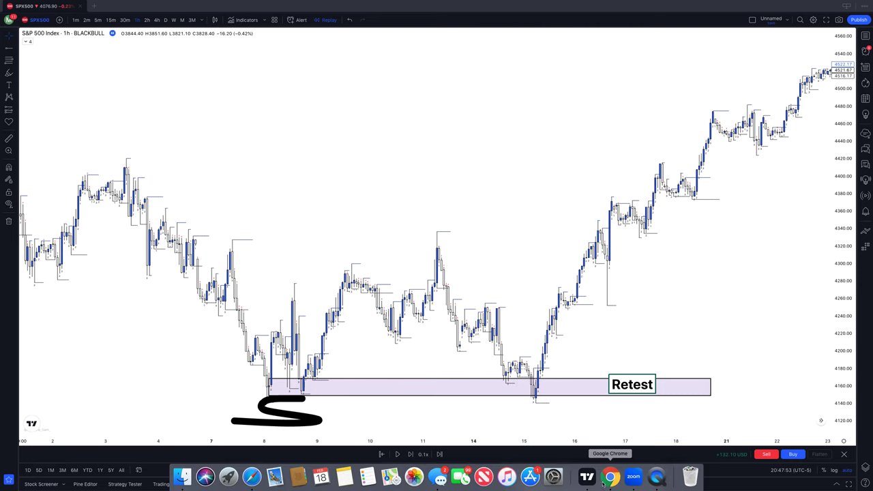
Brush an S at the mid-March touch and two rising arrows, then remove all drawings
{"action": "mouse_move", "coordinate": [538, 389]}
{"action": "left_mouse_down"}
{"action": "mouse_move", "coordinate": [517, 412]}
{"action": "mouse_move", "coordinate": [542, 373]}
{"action": "mouse_move", "coordinate": [567, 278]}
{"action": "left_mouse_up"}
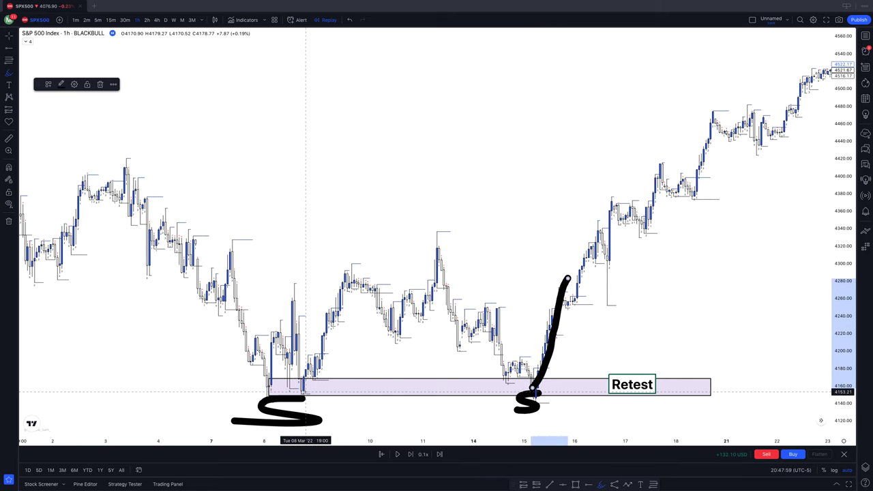
{"action": "left_click_drag", "start_coordinate": [301, 390], "coordinate": [361, 266]}
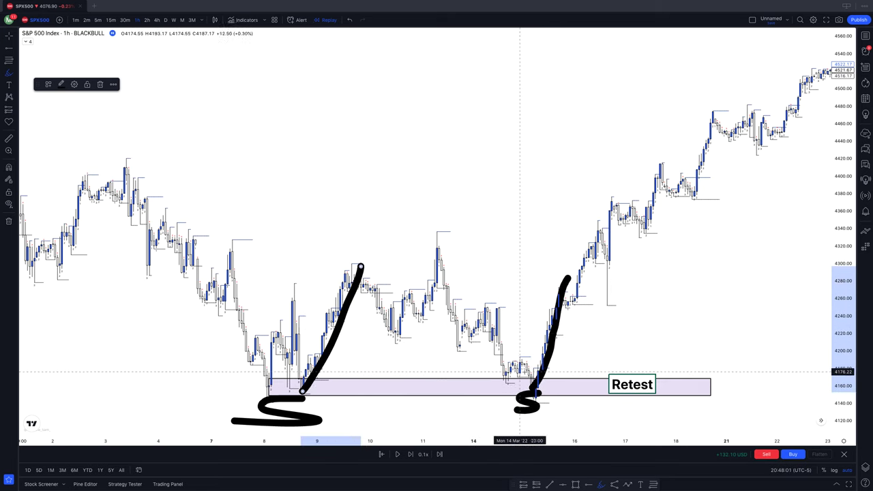
{"action": "mouse_move", "coordinate": [523, 370]}
{"action": "left_mouse_down"}
{"action": "mouse_move", "coordinate": [541, 395]}
{"action": "mouse_move", "coordinate": [609, 158]}
{"action": "left_mouse_up"}
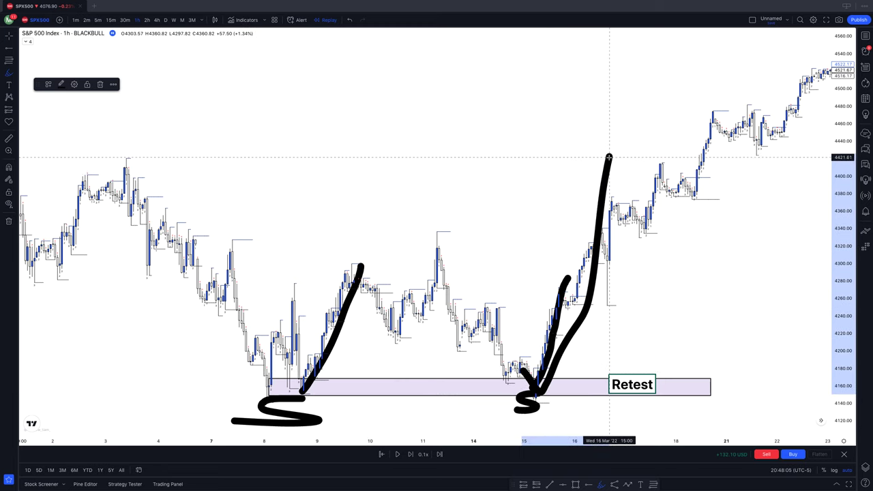
{"action": "left_click", "coordinate": [8, 220]}
{"action": "left_click", "coordinate": [27, 221]}
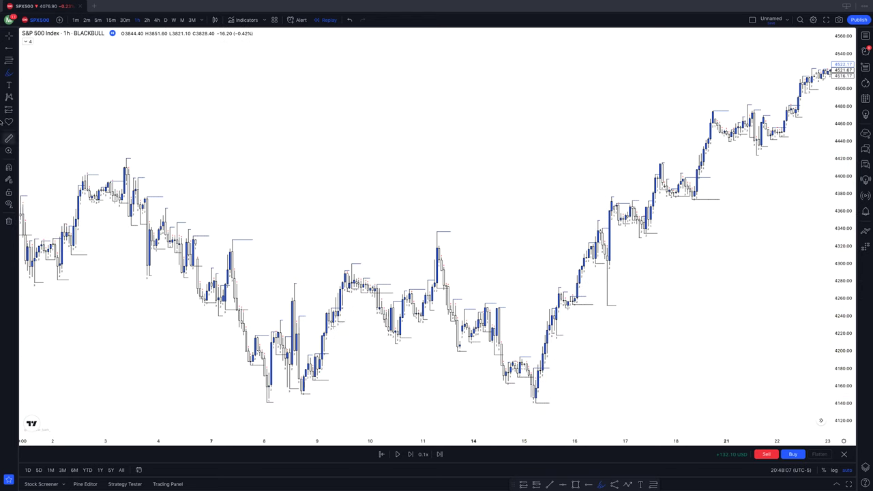
Add a text label 'Set alerts at higher timeframes POIs' and move it to the chart's top
{"action": "left_click", "coordinate": [9, 85]}
{"action": "left_click", "coordinate": [228, 111]}
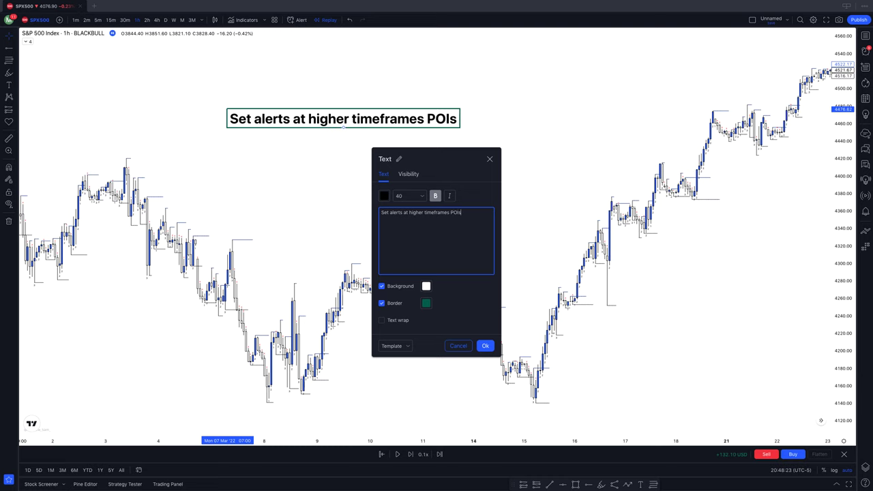
{"action": "left_click", "coordinate": [483, 346]}
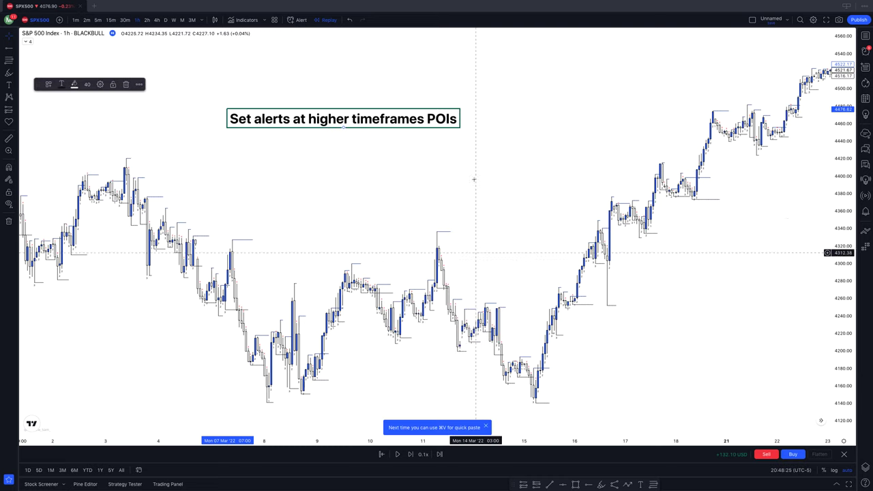
{"action": "left_click_drag", "start_coordinate": [410, 115], "coordinate": [424, 56]}
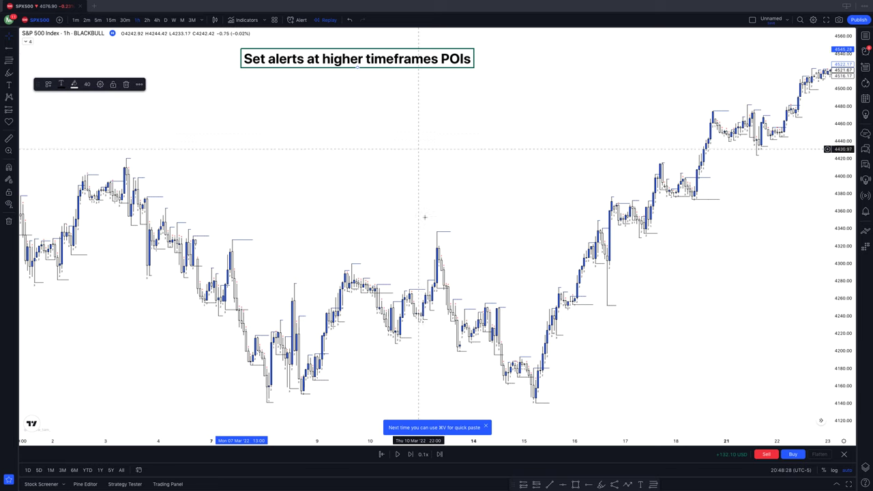